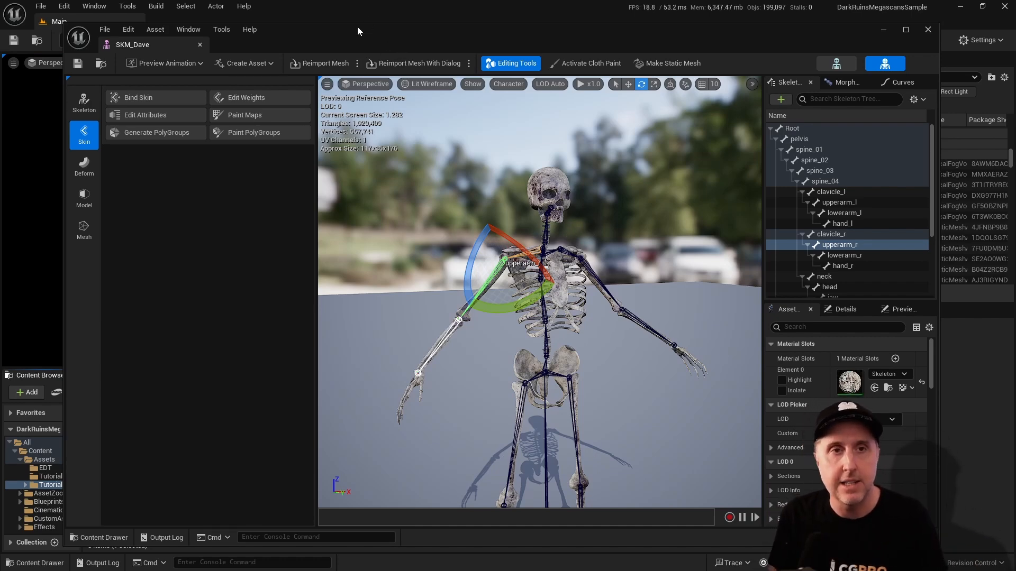
Create a Modular Rig from the SKM_Dave skeletal mesh in the Tutorial_2 folder
{"action": "left_click_drag", "start_coordinate": [342, 35], "coordinate": [1015, 143]}
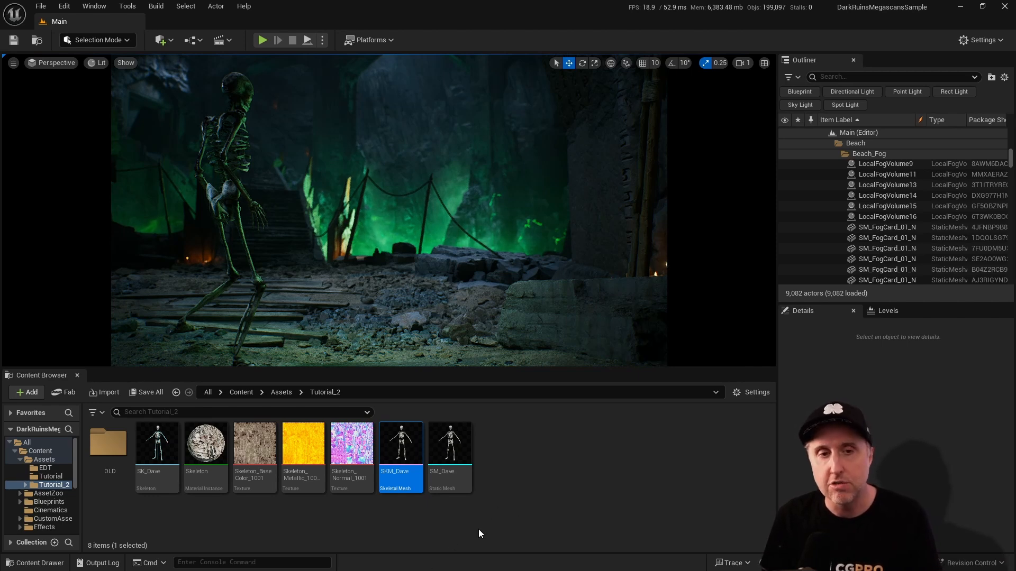
{"action": "right_click", "coordinate": [401, 452]}
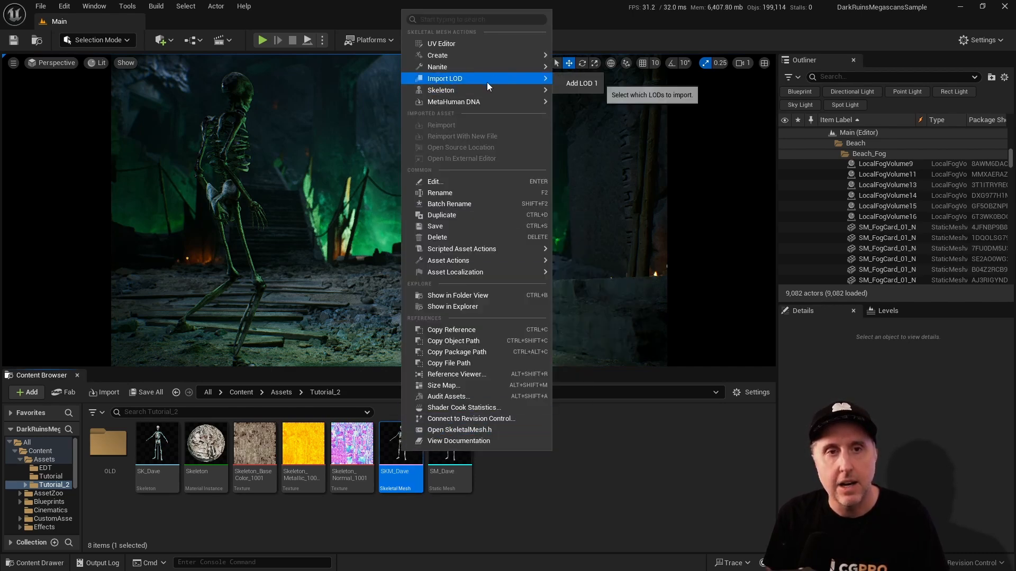
{"action": "mouse_move", "coordinate": [480, 57]}
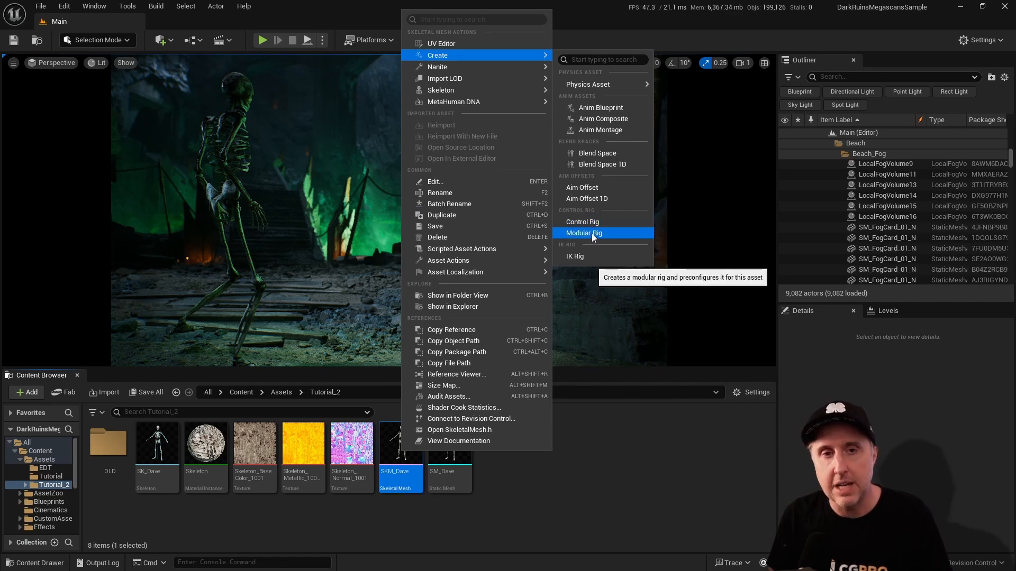
{"action": "left_click", "coordinate": [591, 235]}
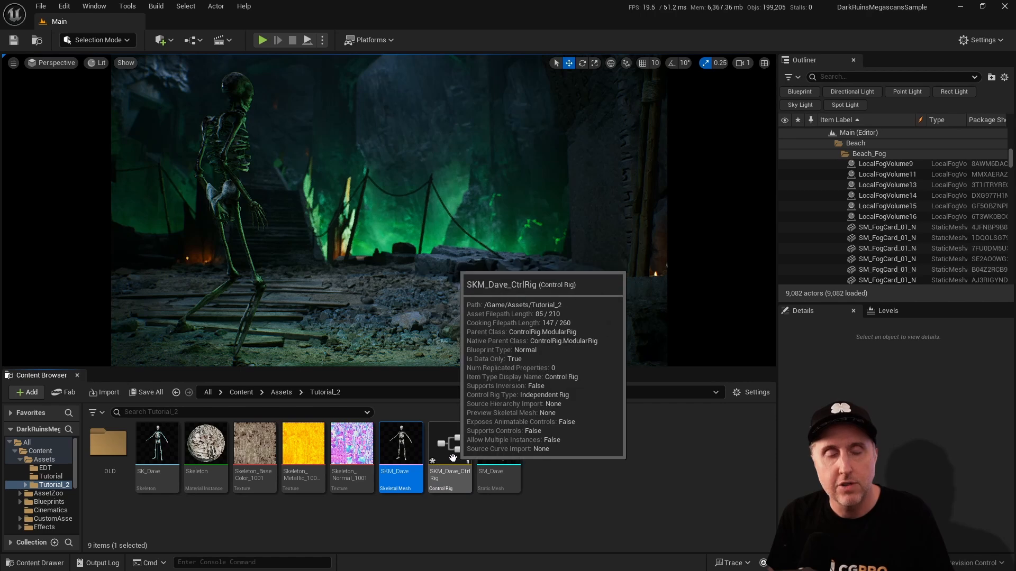
Open the SKM_Dave_CtrlRig asset and move its editor window so the module assets and the preview are fully in view
{"action": "left_click", "coordinate": [451, 454]}
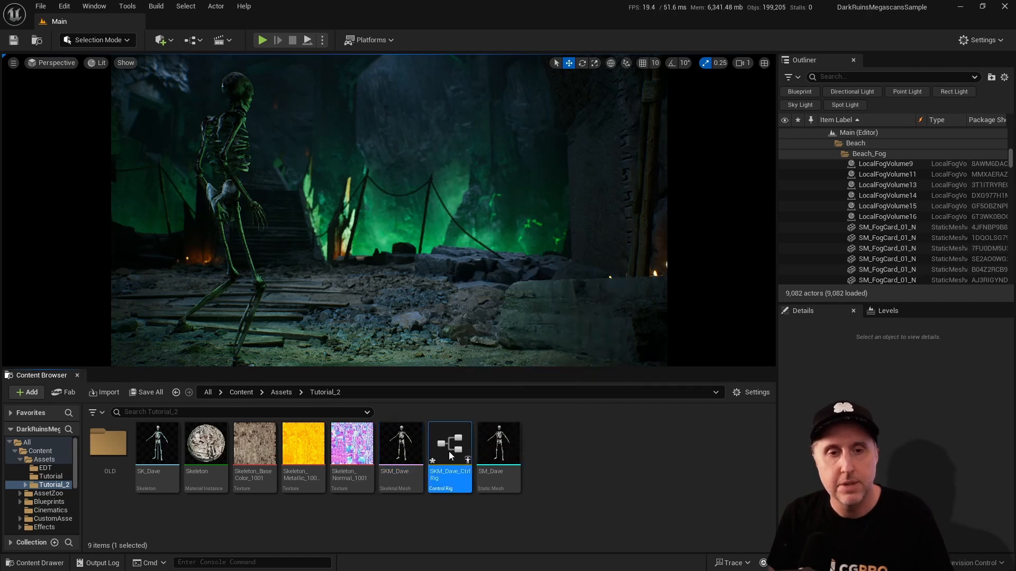
{"action": "double_click", "coordinate": [448, 453]}
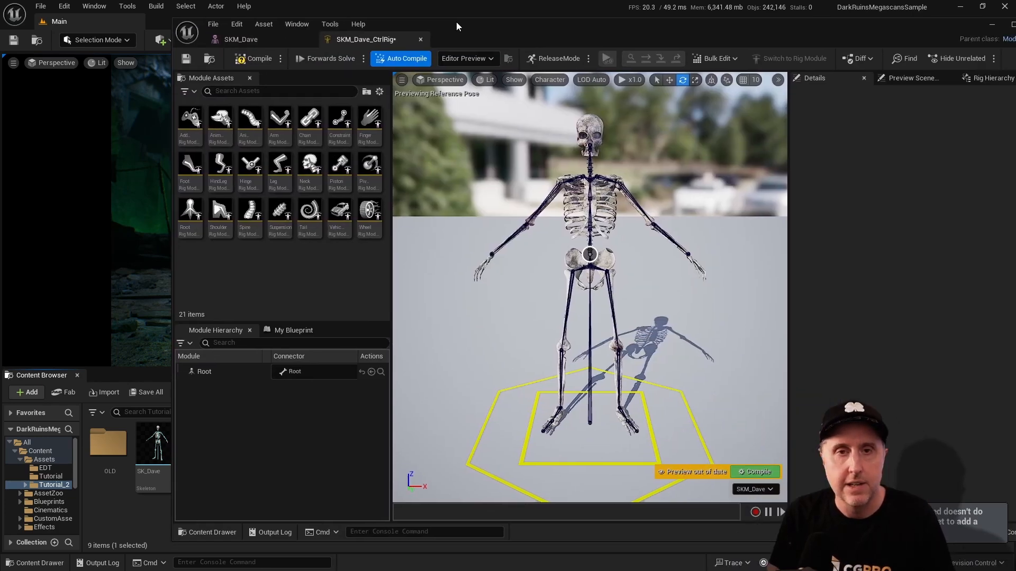
{"action": "left_click_drag", "start_coordinate": [456, 22], "coordinate": [362, 26]}
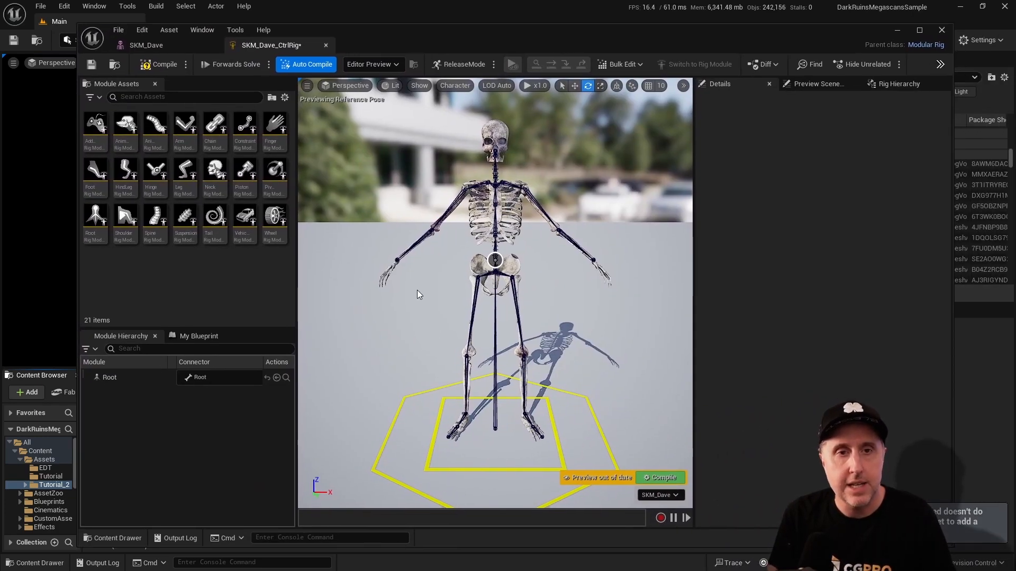
Attach the Spine module to the spine_01_socket at the skeleton's pelvis
{"action": "right_click_drag", "start_coordinate": [417, 290], "coordinate": [618, 381]}
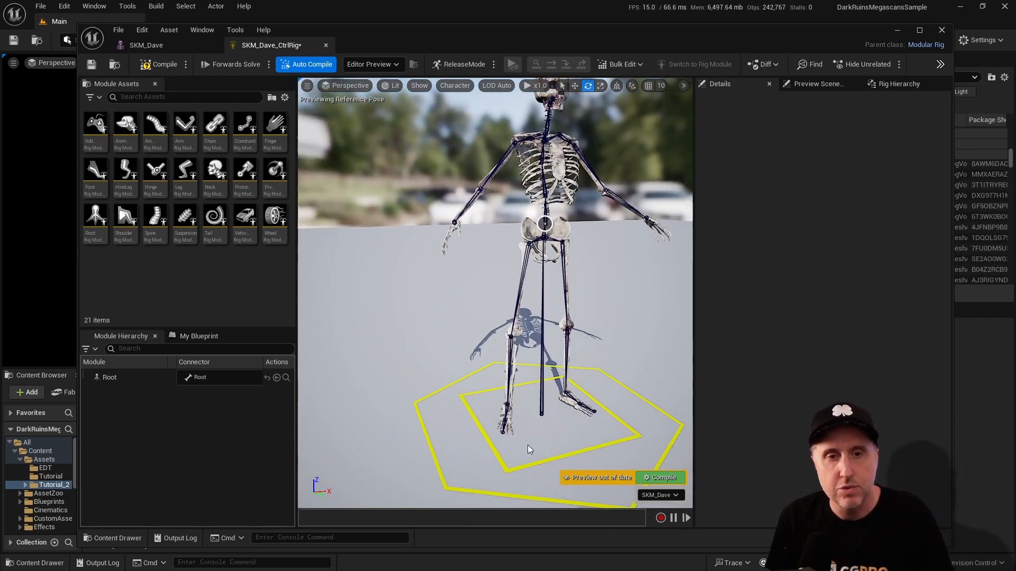
{"action": "right_click_drag", "start_coordinate": [495, 293], "coordinate": [534, 289]}
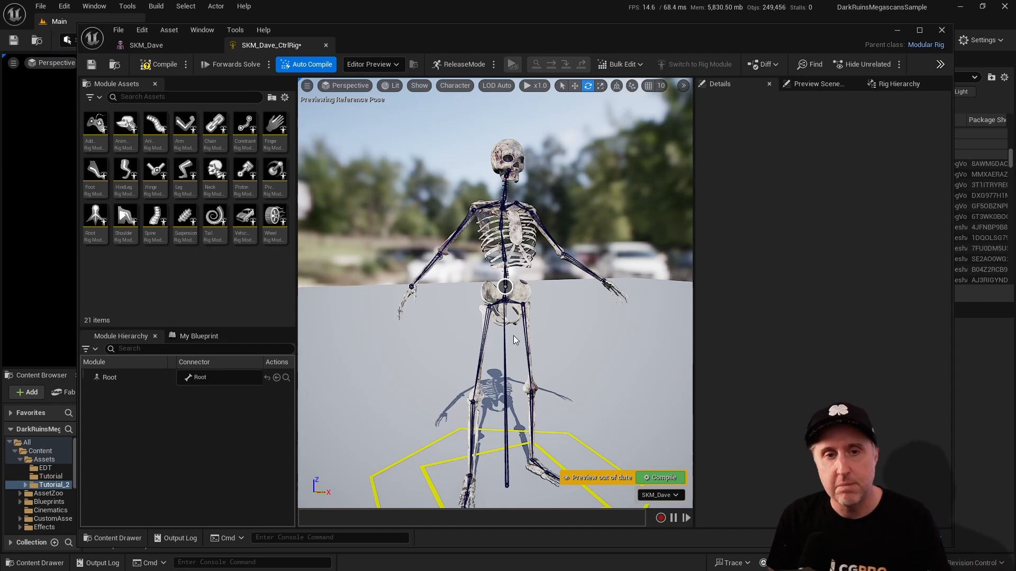
{"action": "scroll", "coordinate": [520, 253], "scroll_direction": "down", "scroll_amount": 3}
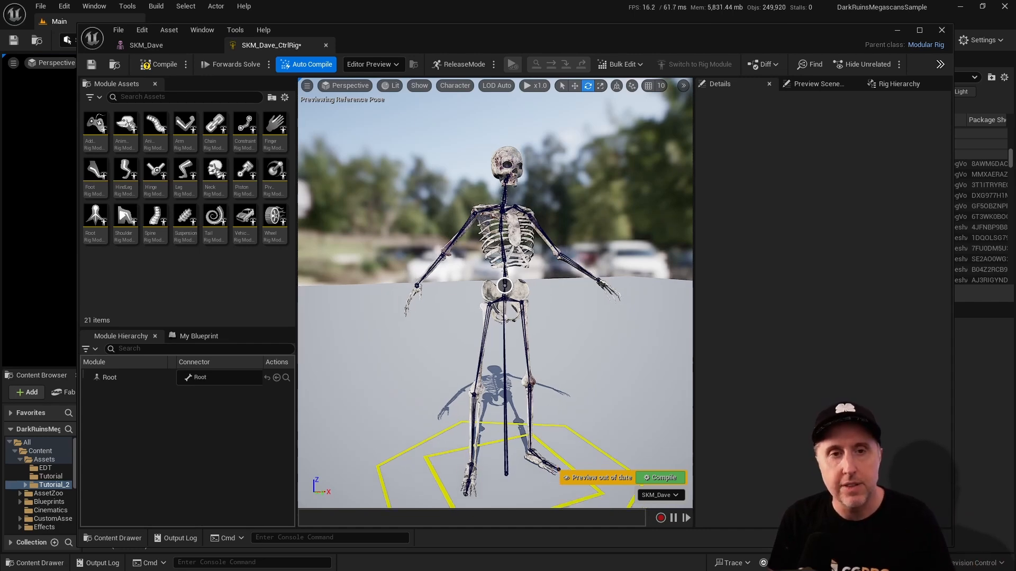
{"action": "right_click_drag", "start_coordinate": [535, 242], "coordinate": [520, 269]}
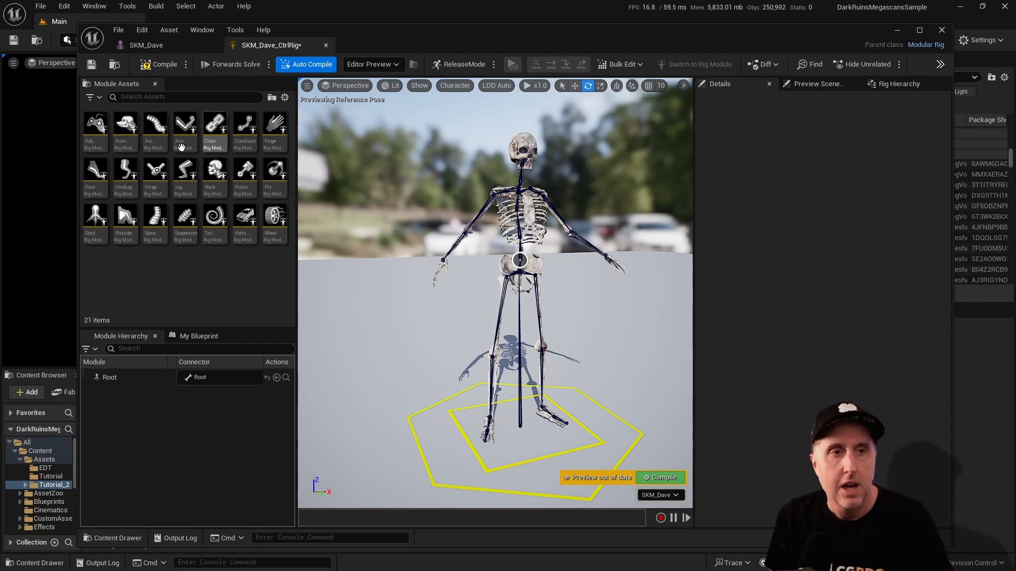
{"action": "mouse_move", "coordinate": [520, 259]}
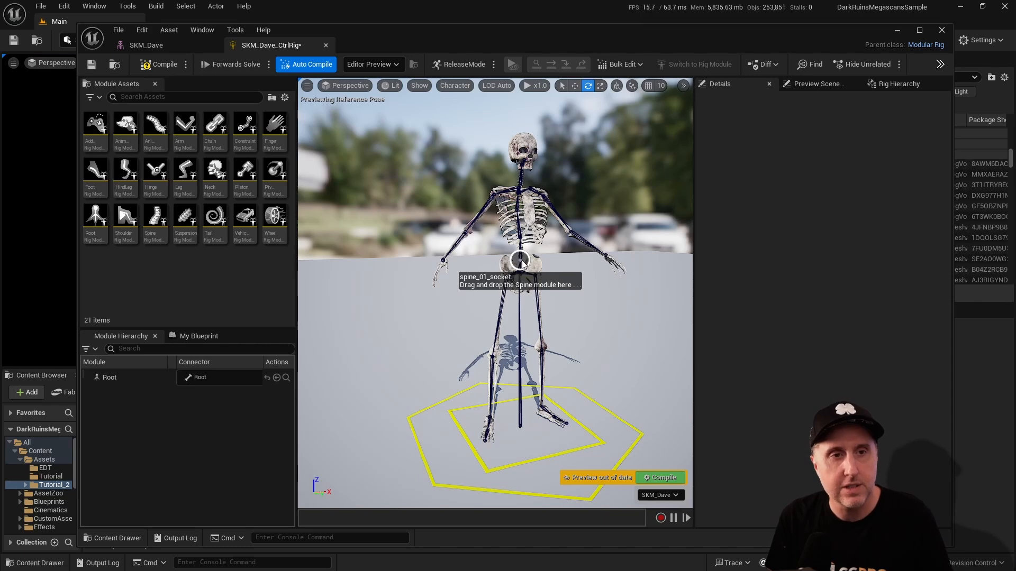
{"action": "left_click", "coordinate": [154, 218]}
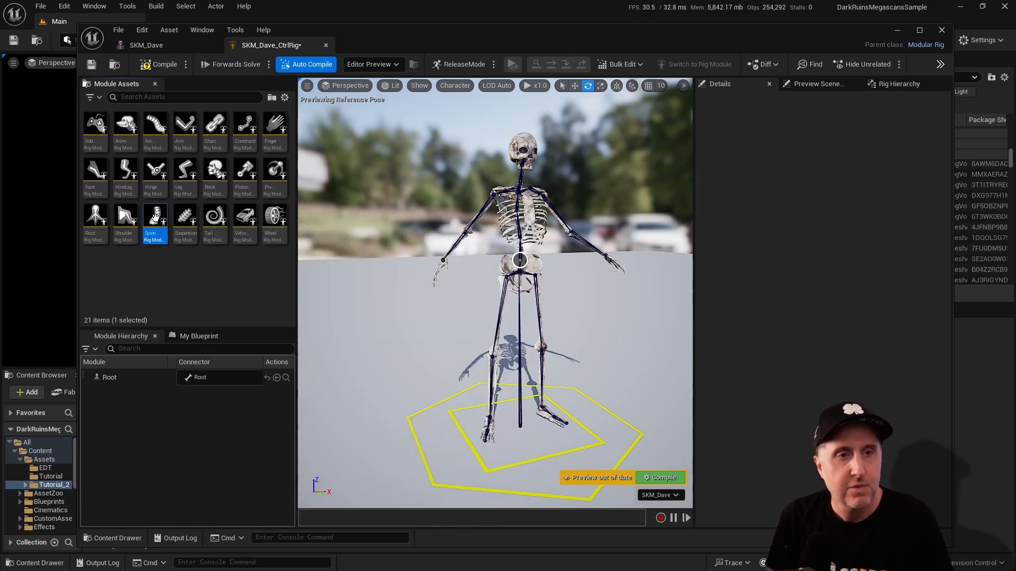
{"action": "left_click_drag", "start_coordinate": [155, 217], "coordinate": [521, 257]}
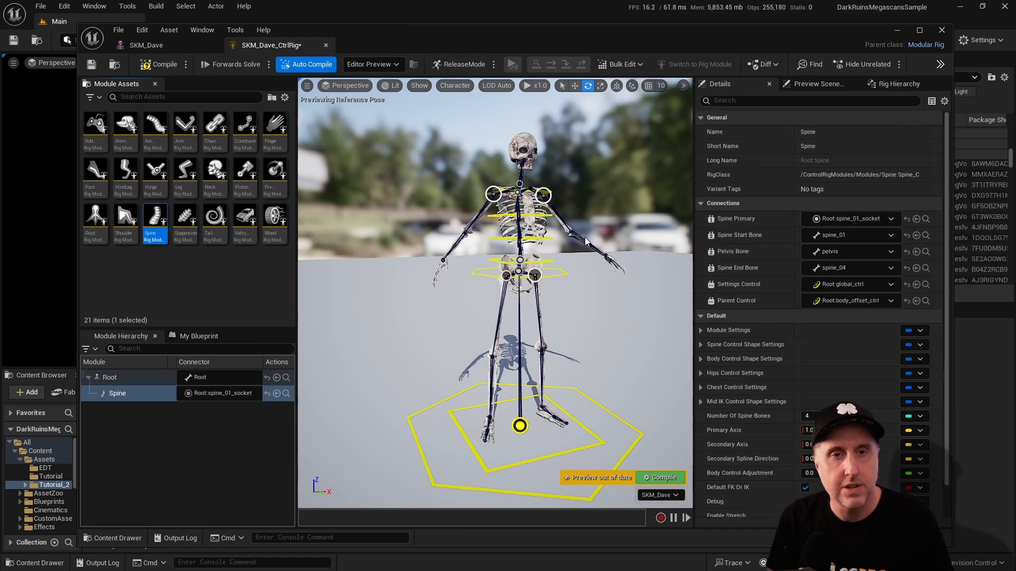
Attach the Neck module to the neck socket at the upper end of the skeleton's spine
{"action": "right_click_drag", "start_coordinate": [596, 217], "coordinate": [560, 148]}
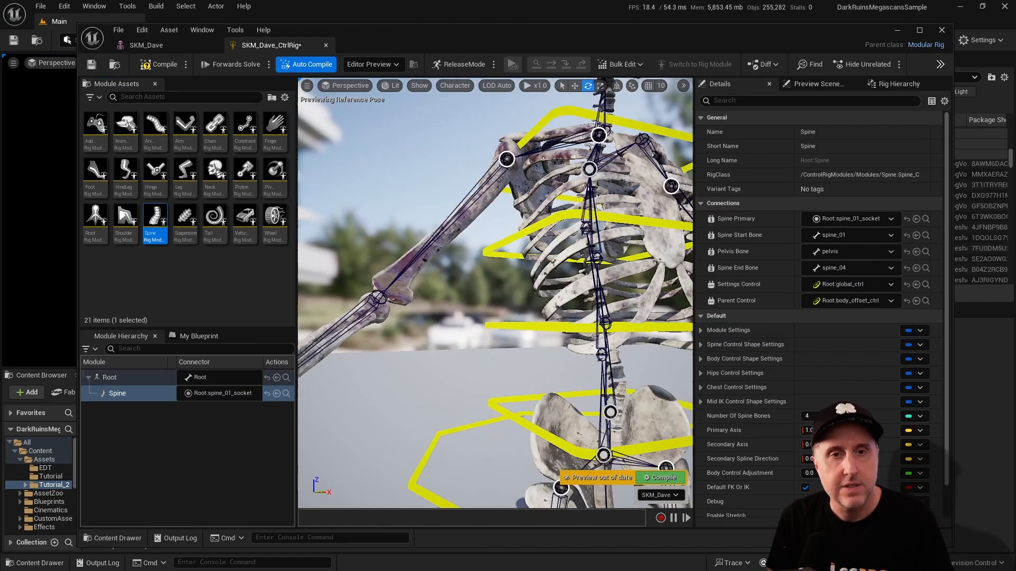
{"action": "mouse_move", "coordinate": [498, 228]}
{"action": "right_mouse_down"}
{"action": "mouse_move", "coordinate": [497, 254]}
{"action": "mouse_move", "coordinate": [497, 211]}
{"action": "mouse_move", "coordinate": [498, 228]}
{"action": "right_mouse_up"}
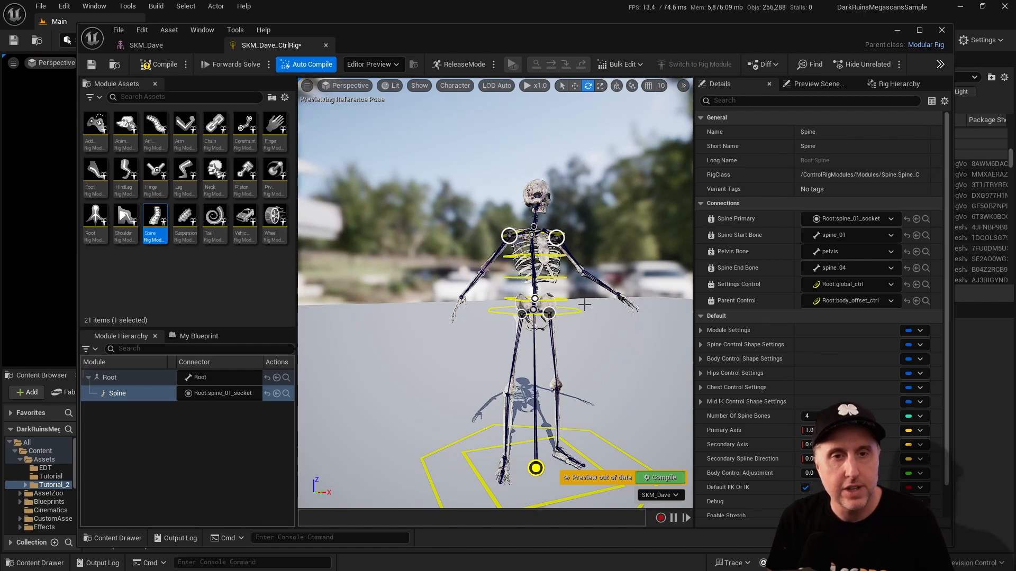
{"action": "scroll", "coordinate": [495, 293], "scroll_direction": "down", "scroll_amount": 4}
{"action": "scroll", "coordinate": [495, 294], "scroll_direction": "up", "scroll_amount": 3}
{"action": "mouse_move", "coordinate": [495, 293]}
{"action": "middle_mouse_down"}
{"action": "mouse_move", "coordinate": [473, 369]}
{"action": "mouse_move", "coordinate": [484, 310]}
{"action": "middle_mouse_up"}
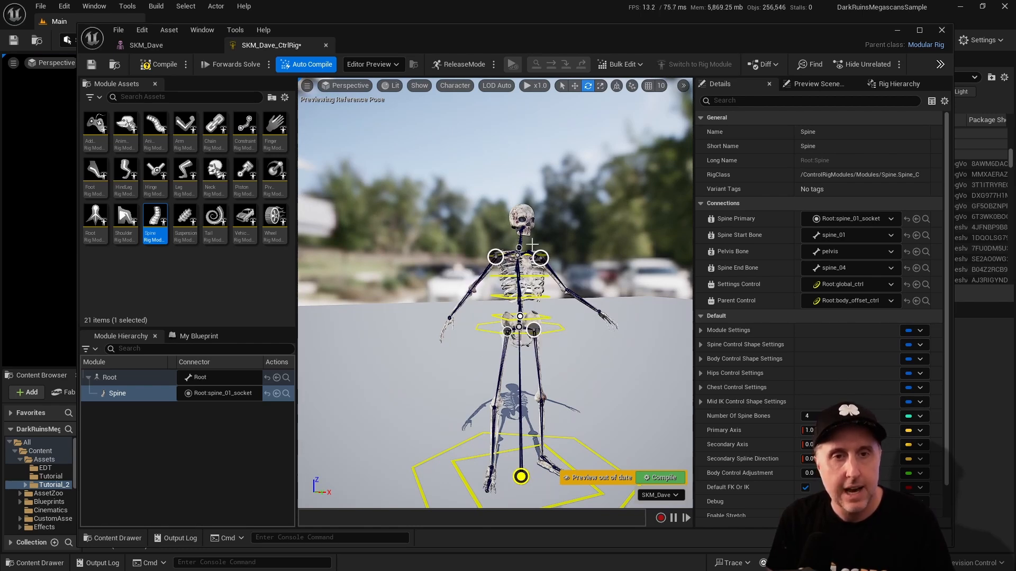
{"action": "right_click_drag", "start_coordinate": [531, 233], "coordinate": [517, 259]}
{"action": "key", "text": "w"}
{"action": "key", "text": "s"}
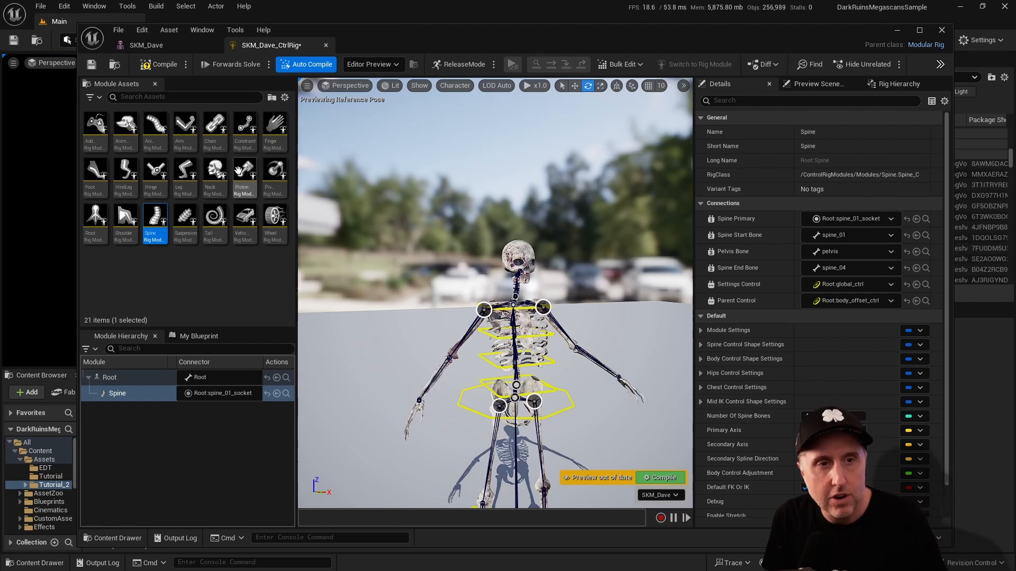
{"action": "left_click_drag", "start_coordinate": [213, 170], "coordinate": [516, 293]}
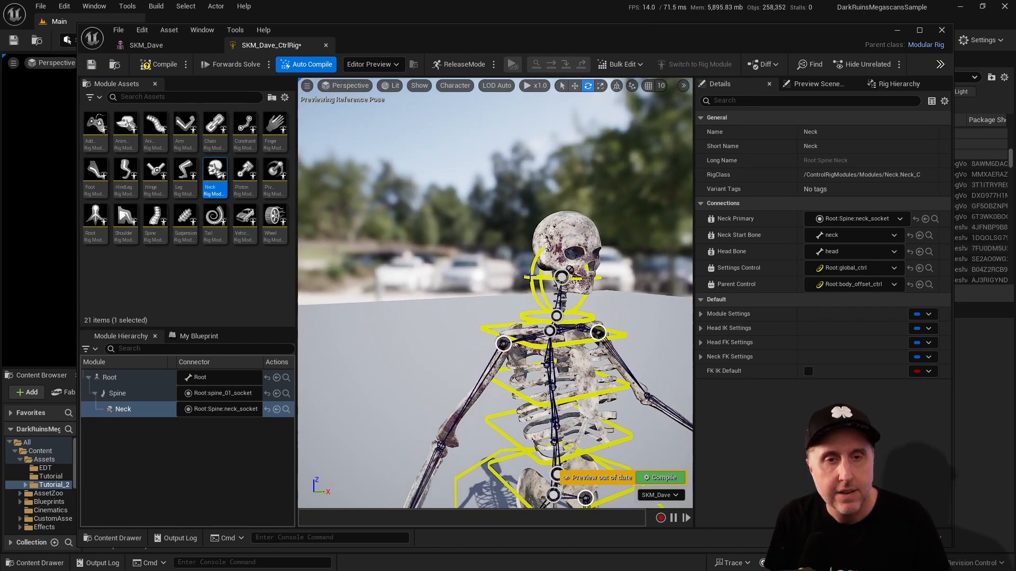
Test the neck_02_rig_ctrl control by rotating it about 6° around the first rotation axis, and undo the rotation
{"action": "left_click", "coordinate": [532, 274]}
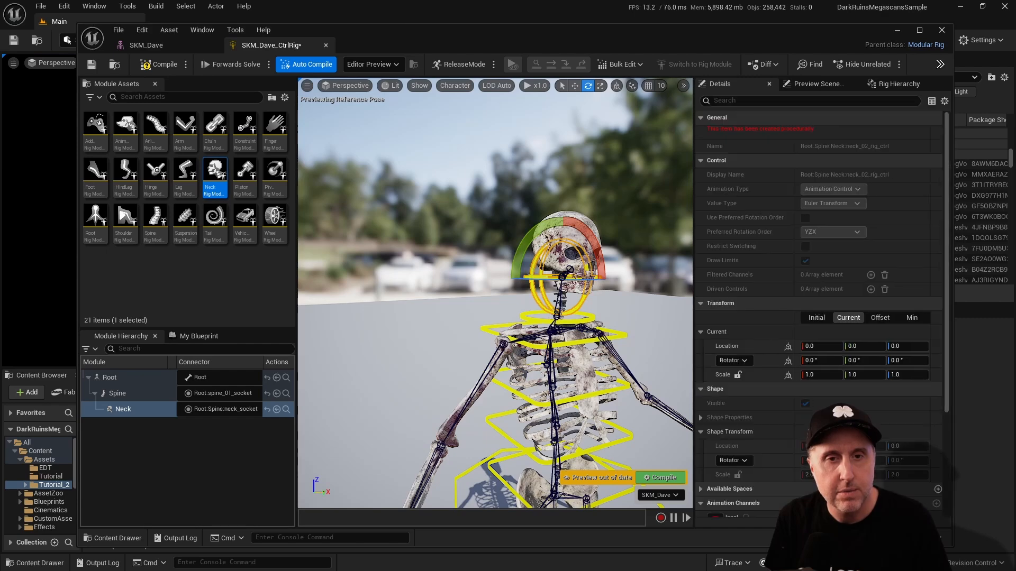
{"action": "left_click_drag", "start_coordinate": [601, 252], "coordinate": [662, 272]}
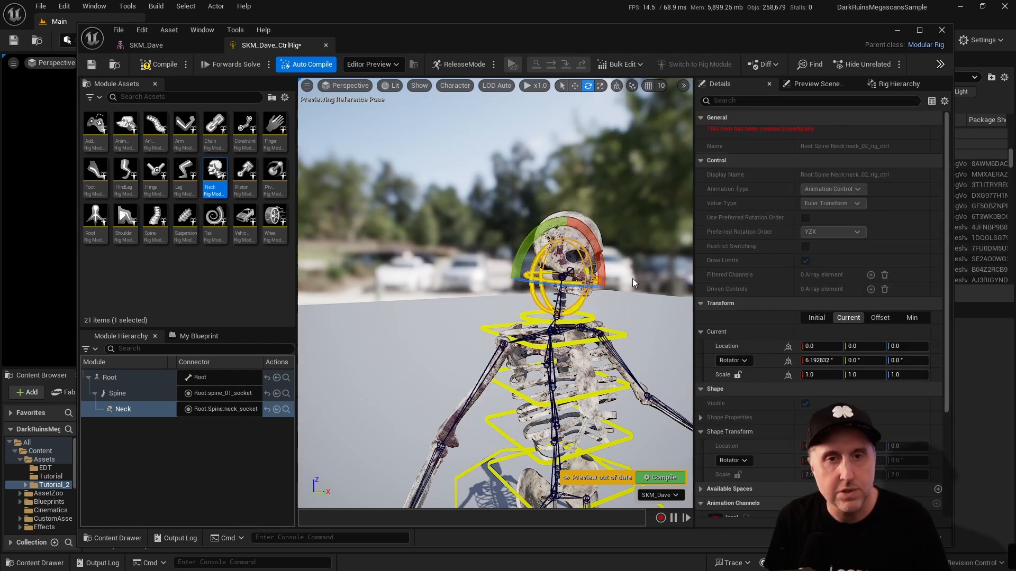
{"action": "key", "text": "ctrl+z"}
Attach an Arm module to the skeleton's right shoulder socket and another to its left shoulder socket
{"action": "mouse_move", "coordinate": [624, 242]}
{"action": "right_mouse_down"}
{"action": "mouse_move", "coordinate": [627, 296]}
{"action": "mouse_move", "coordinate": [632, 233]}
{"action": "mouse_move", "coordinate": [677, 236]}
{"action": "mouse_move", "coordinate": [629, 243]}
{"action": "right_mouse_up"}
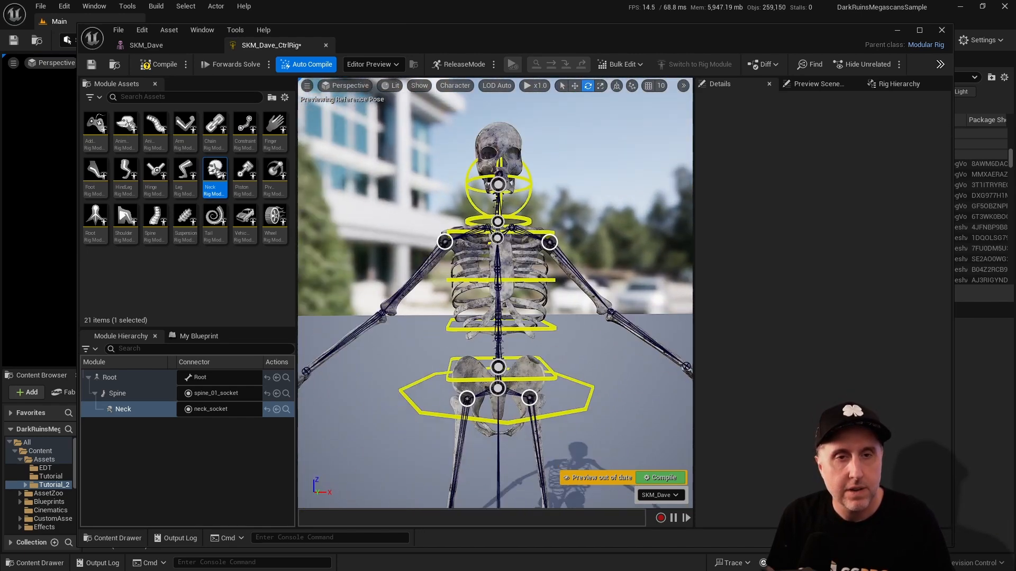
{"action": "right_click_drag", "start_coordinate": [504, 237], "coordinate": [512, 259]}
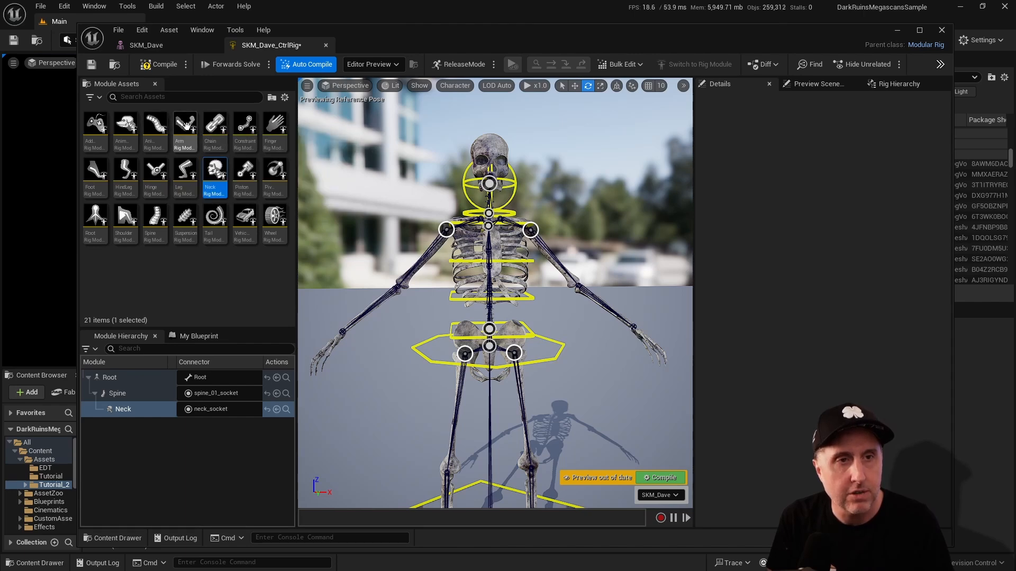
{"action": "left_click_drag", "start_coordinate": [184, 128], "coordinate": [446, 231]}
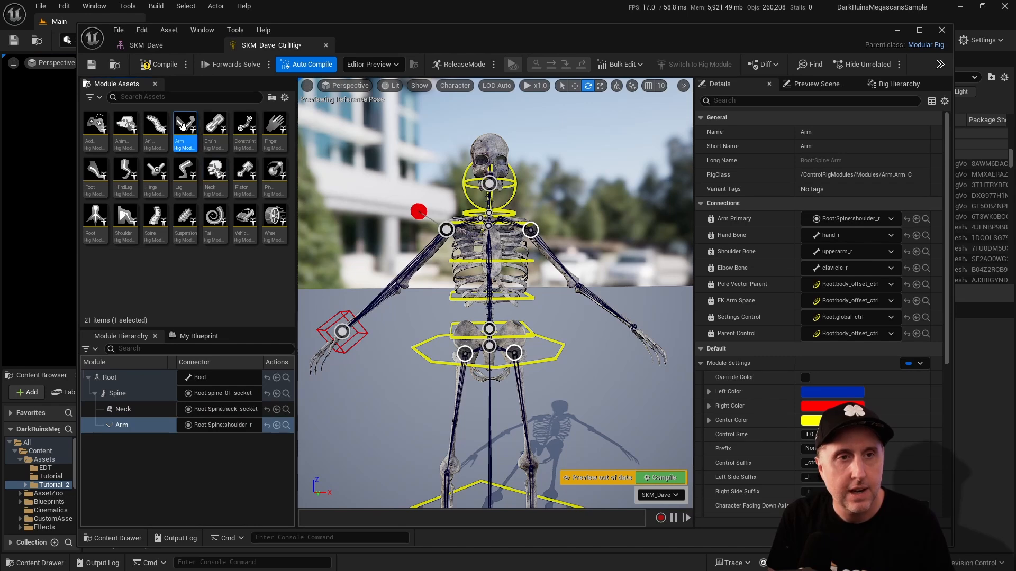
{"action": "left_click_drag", "start_coordinate": [185, 128], "coordinate": [529, 230]}
Examine the placement of the right and left arm pole vector controls by selecting each one
{"action": "right_click_drag", "start_coordinate": [529, 229], "coordinate": [544, 210], "text": "alt"}
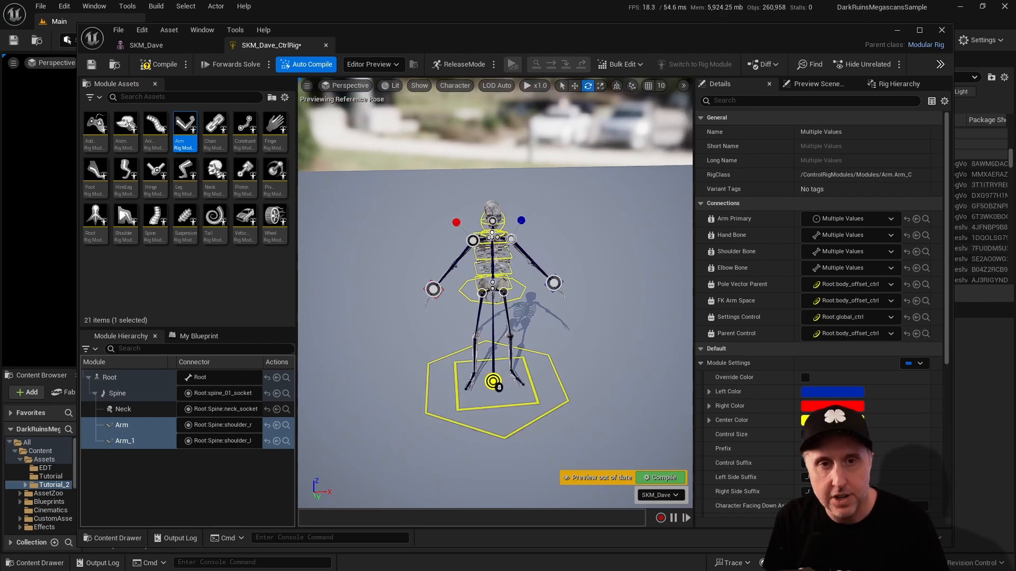
{"action": "key", "text": "w"}
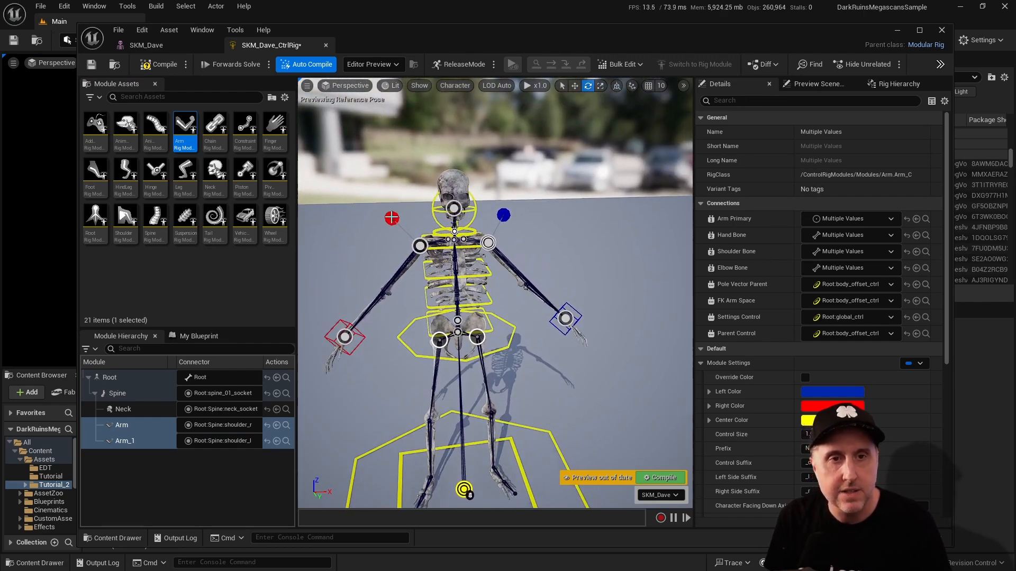
{"action": "left_click", "coordinate": [392, 218]}
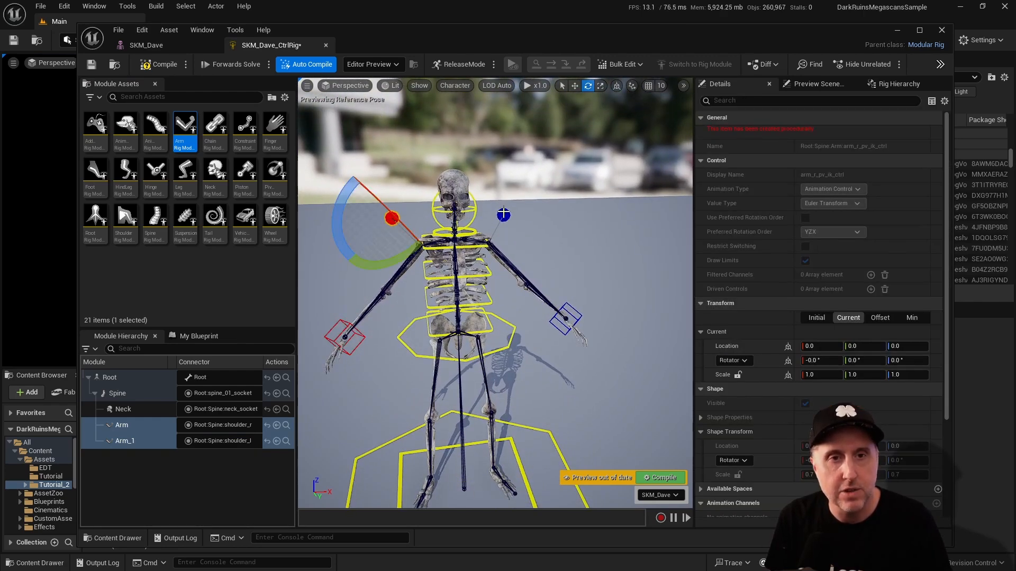
{"action": "left_click", "coordinate": [503, 214]}
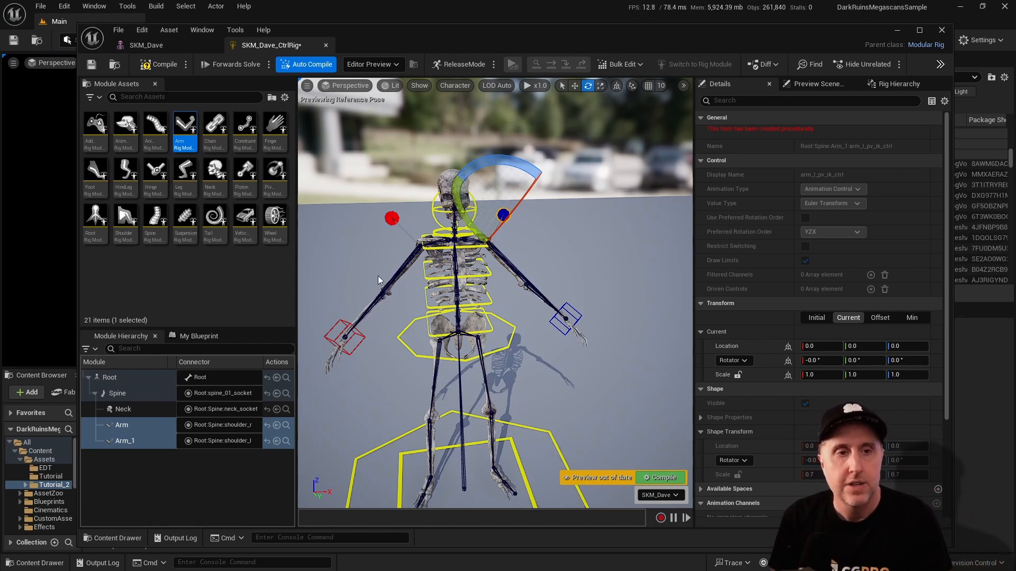
Set the Elbow Bone connection of the right Arm module to lowerarm_r and check its pole vector control from several angles
{"action": "left_click", "coordinate": [147, 425]}
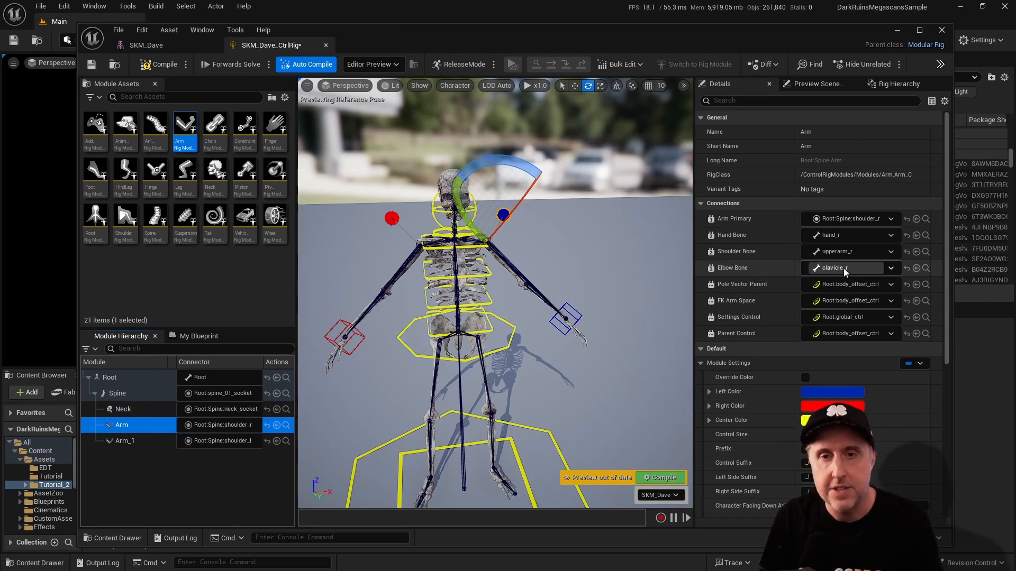
{"action": "left_click", "coordinate": [890, 274]}
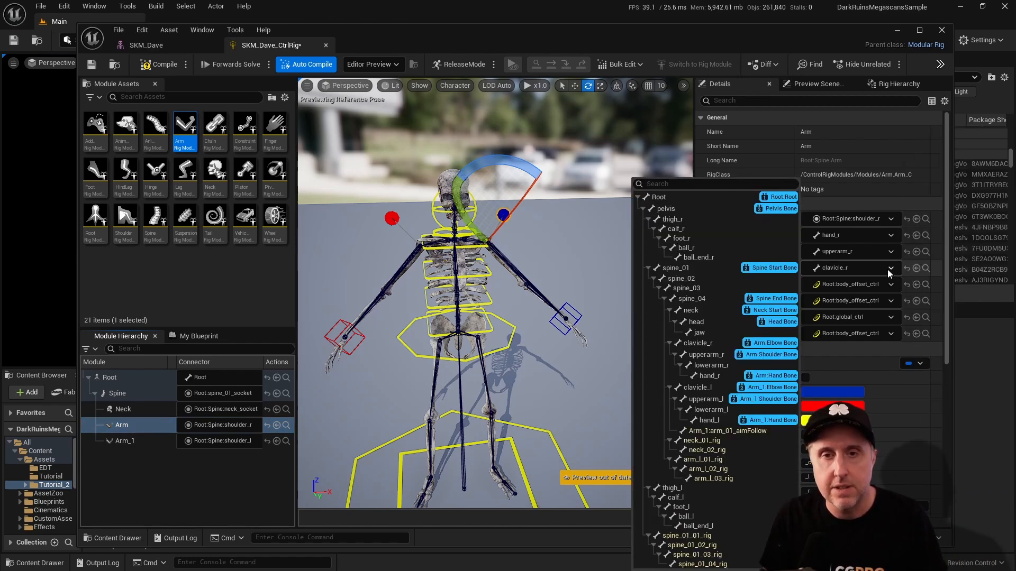
{"action": "left_click", "coordinate": [892, 268]}
{"action": "left_click", "coordinate": [893, 268]}
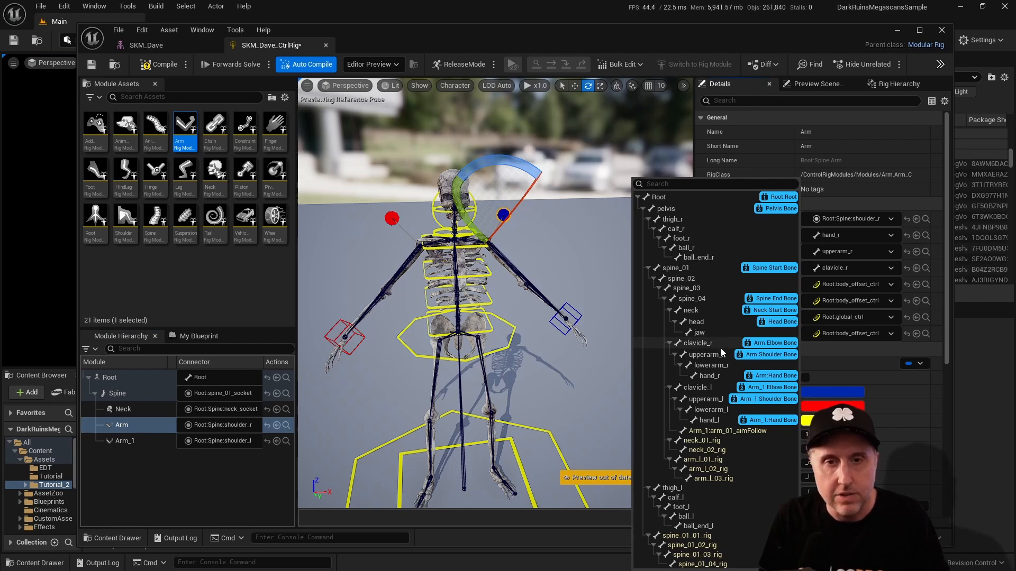
{"action": "left_click", "coordinate": [711, 366]}
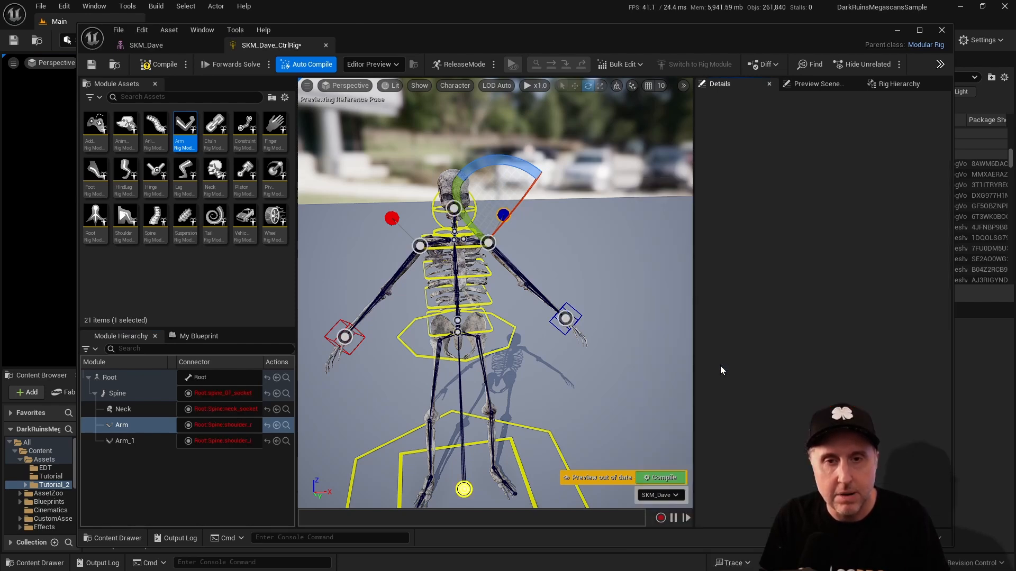
{"action": "mouse_move", "coordinate": [523, 264]}
{"action": "left_mouse_down", "text": "alt"}
{"action": "mouse_move", "coordinate": [630, 264]}
{"action": "mouse_move", "coordinate": [551, 275]}
{"action": "mouse_move", "coordinate": [566, 265]}
{"action": "mouse_move", "coordinate": [529, 267]}
{"action": "left_mouse_up", "text": "alt"}
{"action": "scroll", "coordinate": [529, 267], "scroll_direction": "up", "scroll_amount": 5}
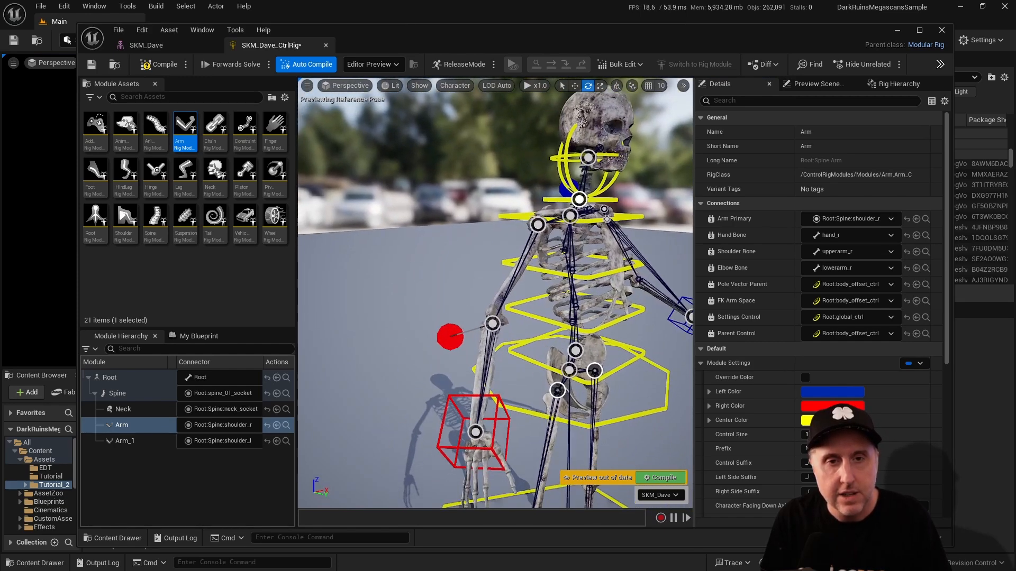
{"action": "left_click_drag", "start_coordinate": [601, 248], "coordinate": [498, 281], "text": "alt"}
{"action": "right_click_drag", "start_coordinate": [497, 281], "coordinate": [415, 267]}
{"action": "scroll", "coordinate": [415, 268], "scroll_direction": "down", "scroll_amount": 4}
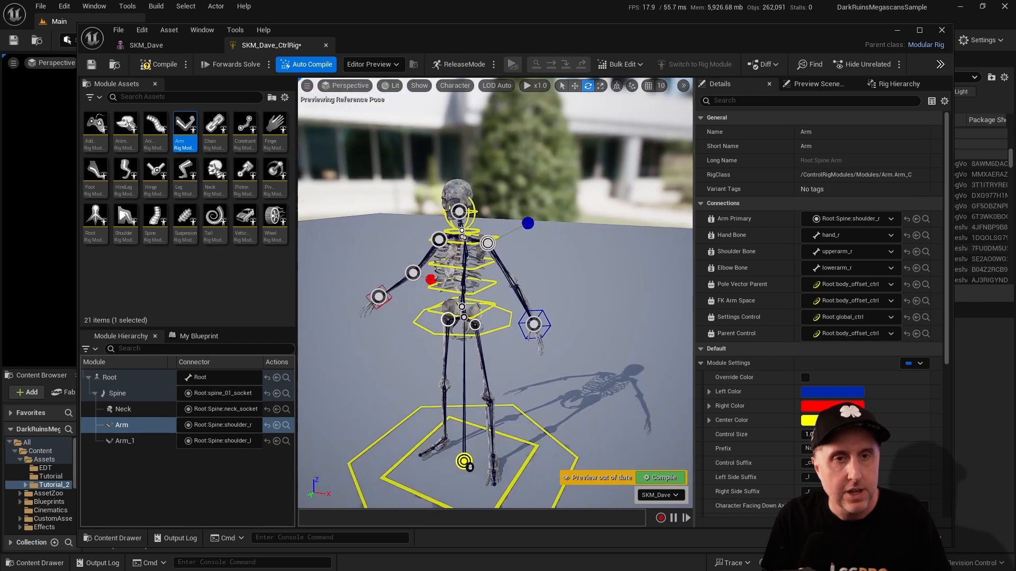
Set the Elbow Bone connection of the left Arm module, Arm_1, to lowerarm_l
{"action": "left_click", "coordinate": [132, 442]}
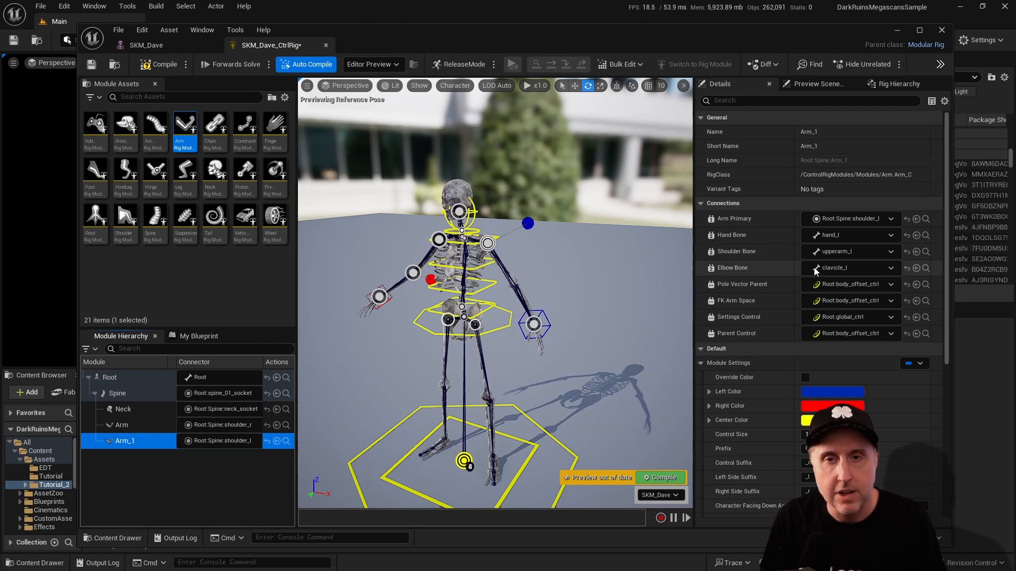
{"action": "left_click", "coordinate": [892, 267]}
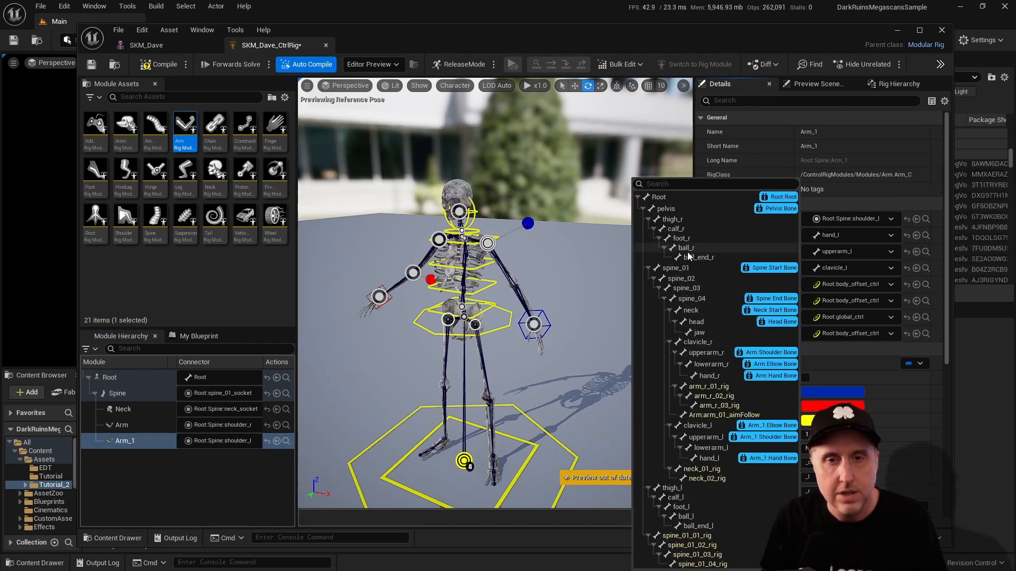
{"action": "left_click", "coordinate": [718, 364]}
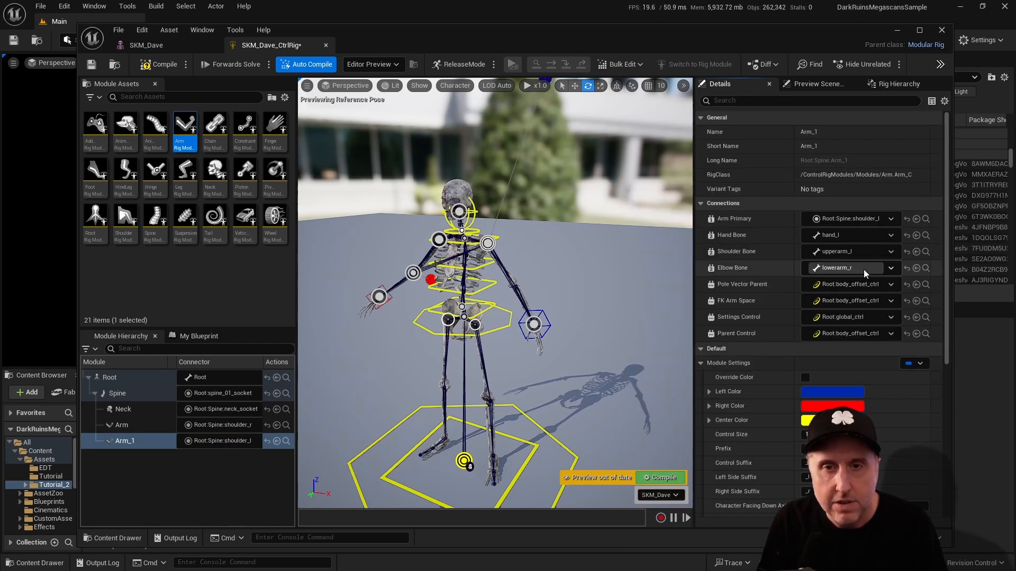
{"action": "left_click", "coordinate": [892, 267]}
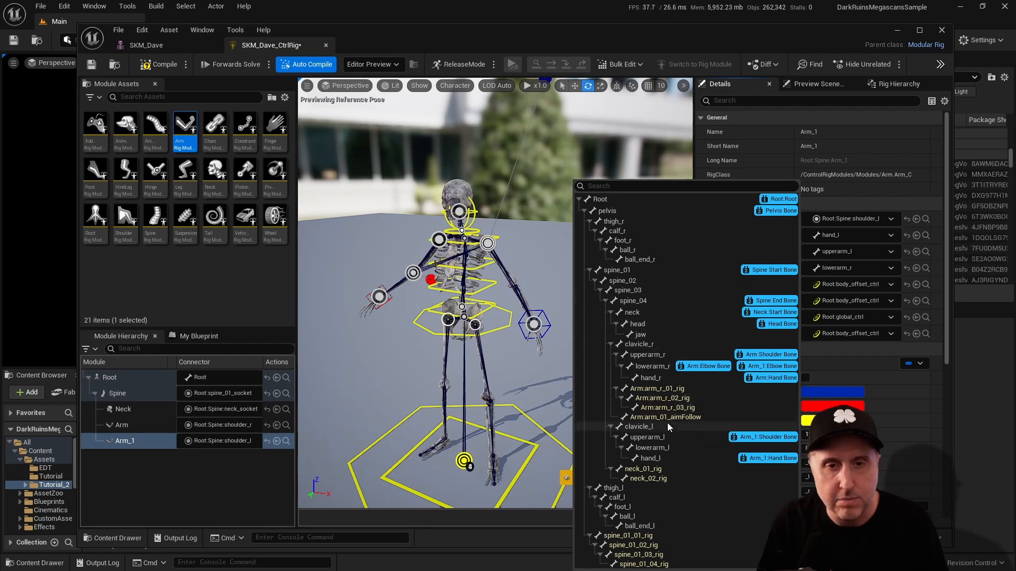
{"action": "left_click", "coordinate": [665, 448]}
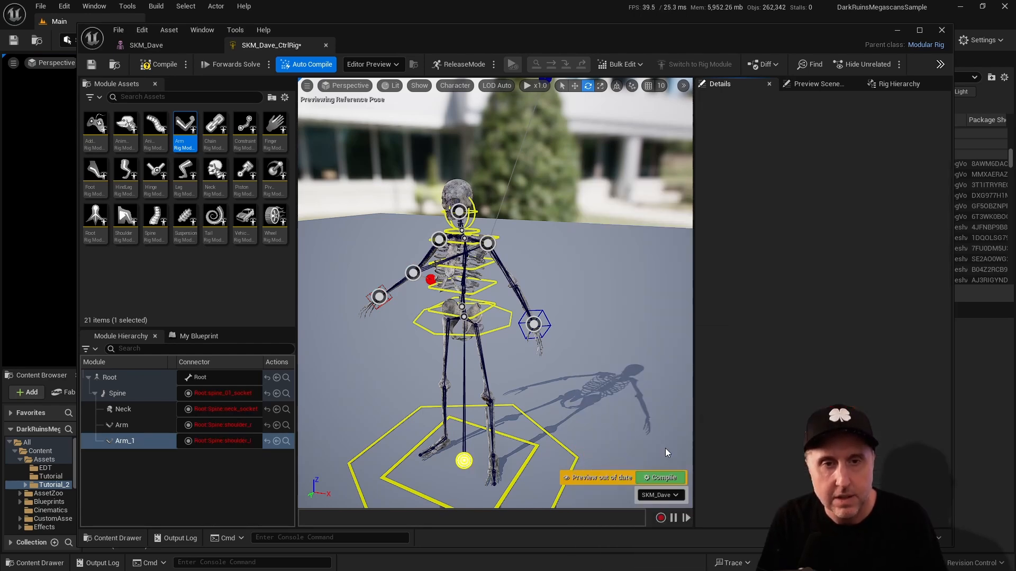
Examine the left arm's elbow connection and pole vector control up close and from several angles
{"action": "left_click_drag", "start_coordinate": [583, 369], "coordinate": [492, 360], "text": "alt"}
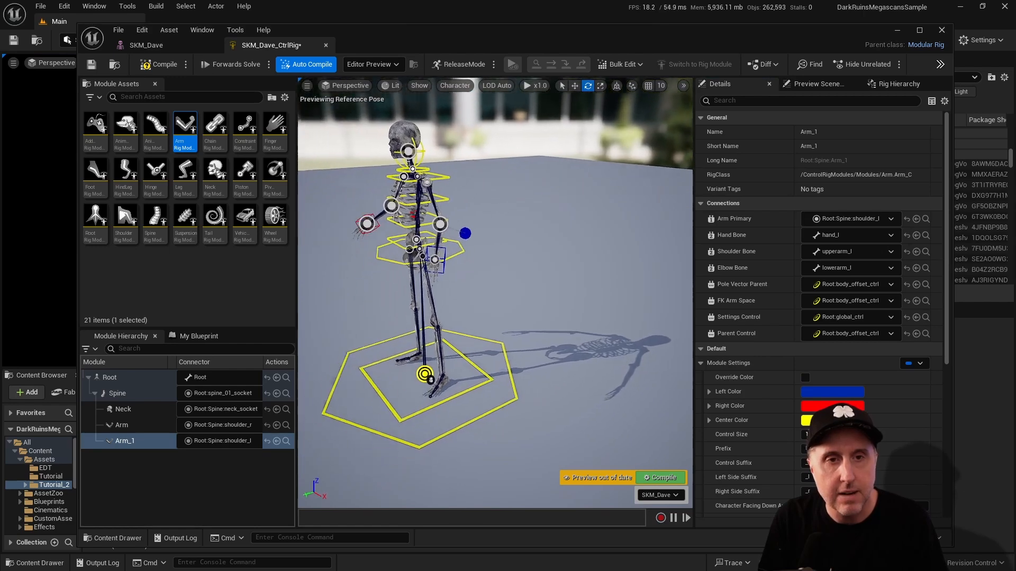
{"action": "key", "text": "w"}
{"action": "right_click_drag", "start_coordinate": [492, 360], "coordinate": [403, 269]}
{"action": "right_click", "coordinate": [462, 230]}
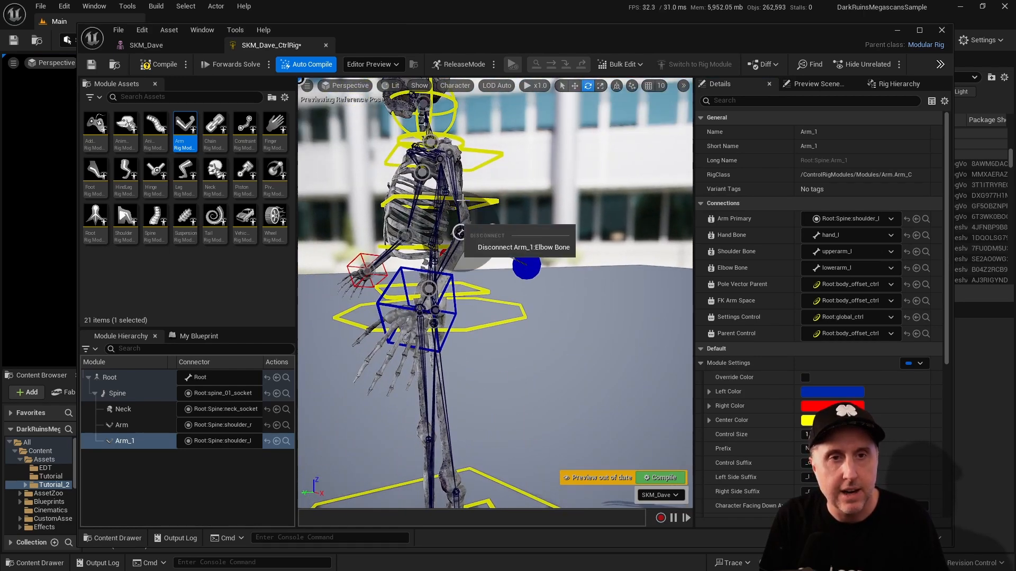
{"action": "right_click_drag", "start_coordinate": [506, 162], "coordinate": [561, 195]}
{"action": "key", "text": "s"}
{"action": "key", "text": "w"}
{"action": "key", "text": "a"}
{"action": "key", "text": "w"}
{"action": "key", "text": "d"}
{"action": "key", "text": "s"}
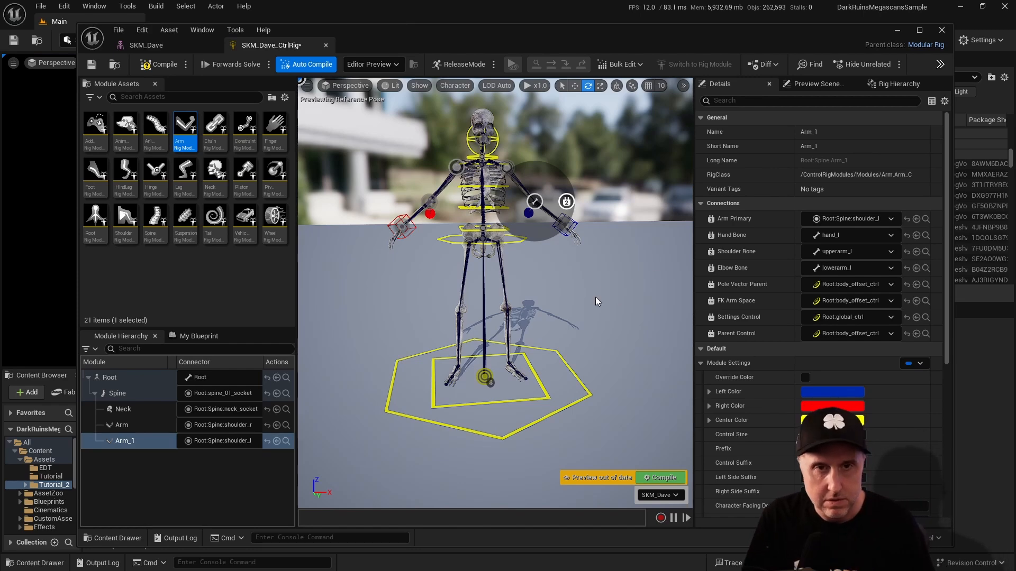
{"action": "left_click_drag", "start_coordinate": [552, 269], "coordinate": [541, 267], "text": "alt"}
Review the Spine and Root module settings, and compile and save the corrected control rig
{"action": "left_click", "coordinate": [134, 396]}
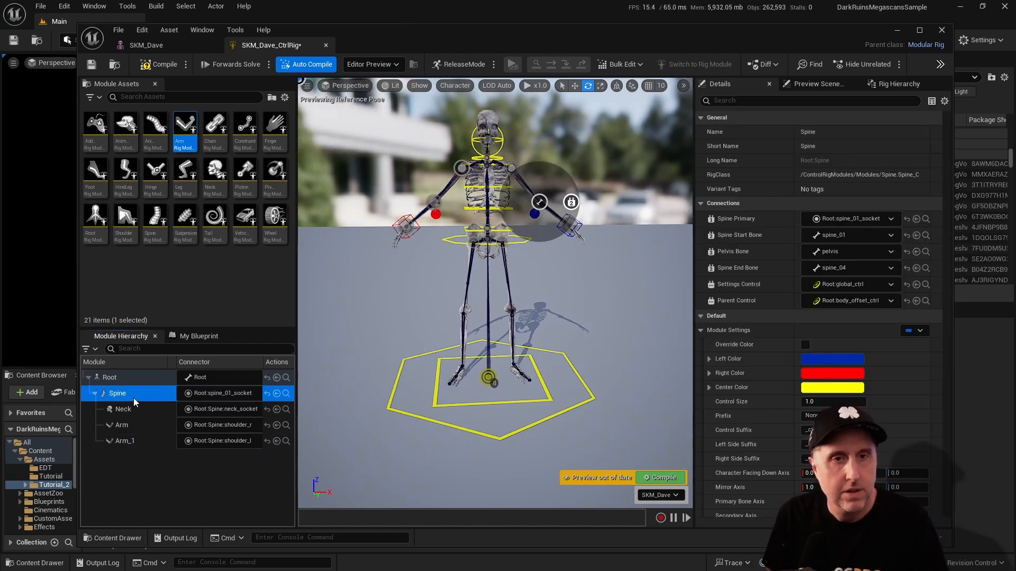
{"action": "left_click", "coordinate": [132, 377]}
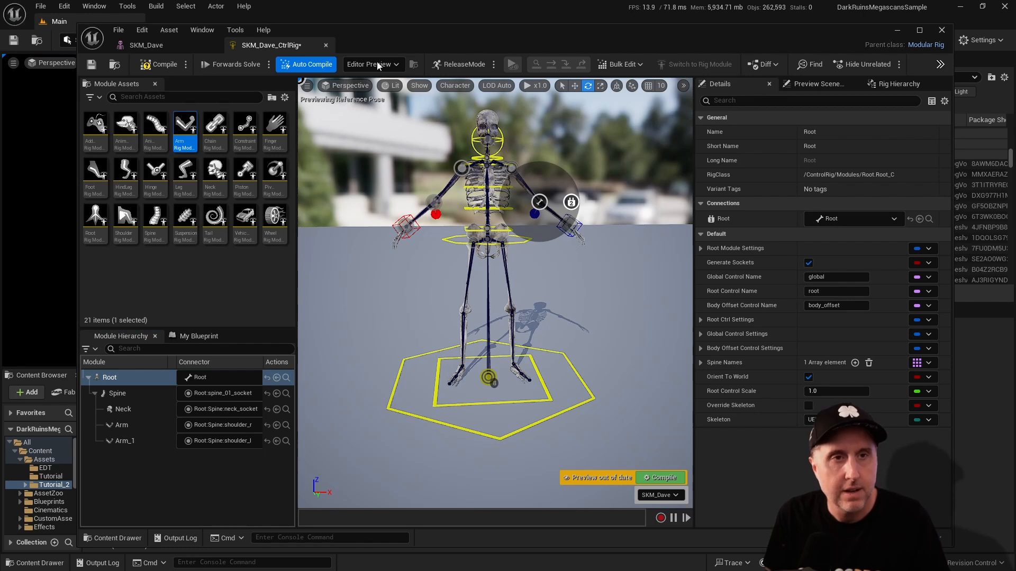
{"action": "left_click", "coordinate": [158, 69]}
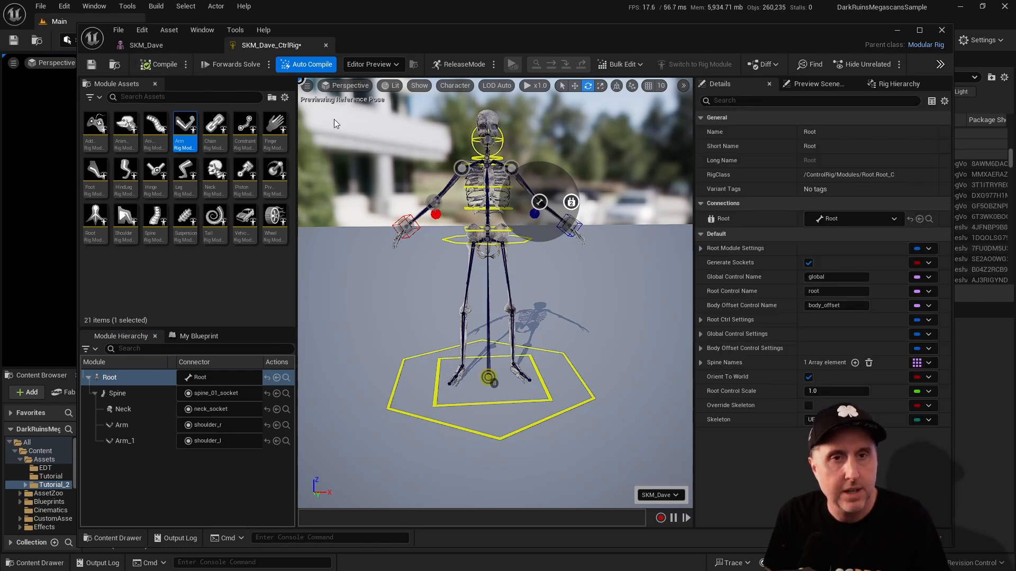
{"action": "left_click", "coordinate": [94, 64]}
{"action": "left_click_drag", "start_coordinate": [417, 39], "coordinate": [424, 52]}
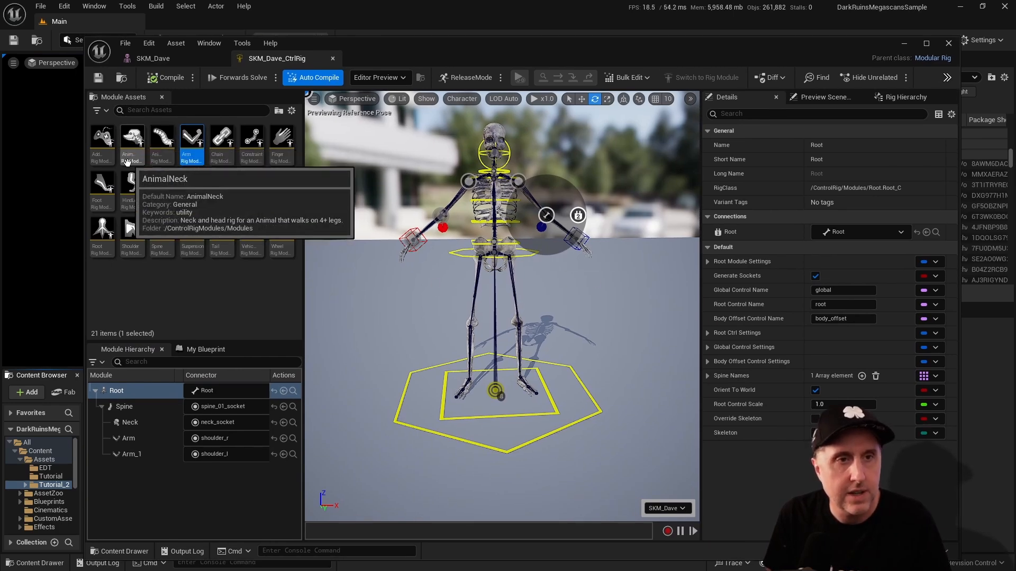
Check the Spine, Neck and Arm modules, and close and reopen the SKM_Dave_CtrlRig asset from the Tutorial_2 folder
{"action": "right_click_drag", "start_coordinate": [502, 305], "coordinate": [497, 344]}
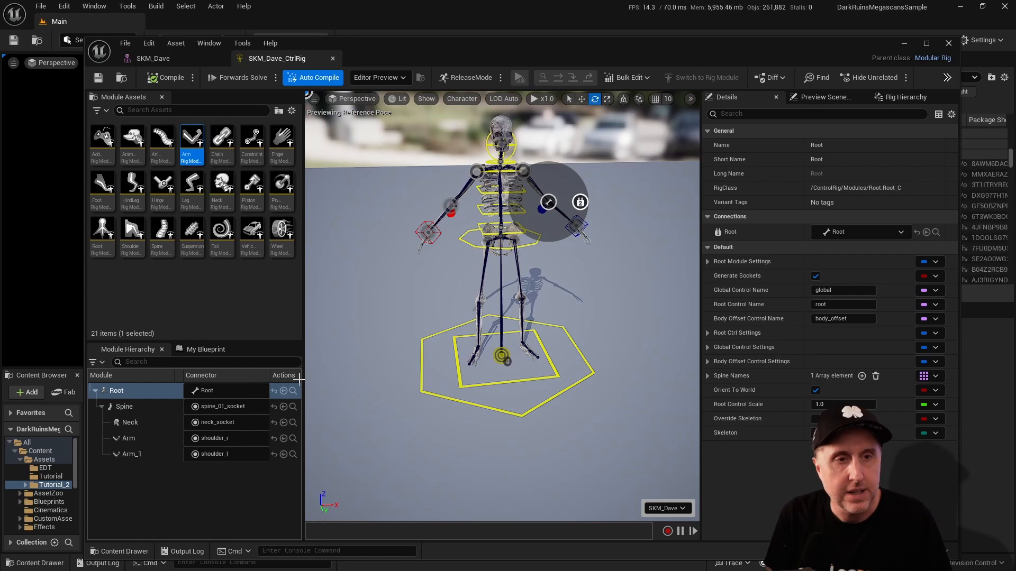
{"action": "left_click", "coordinate": [134, 407]}
{"action": "left_click", "coordinate": [135, 424]}
{"action": "left_click", "coordinate": [129, 440]}
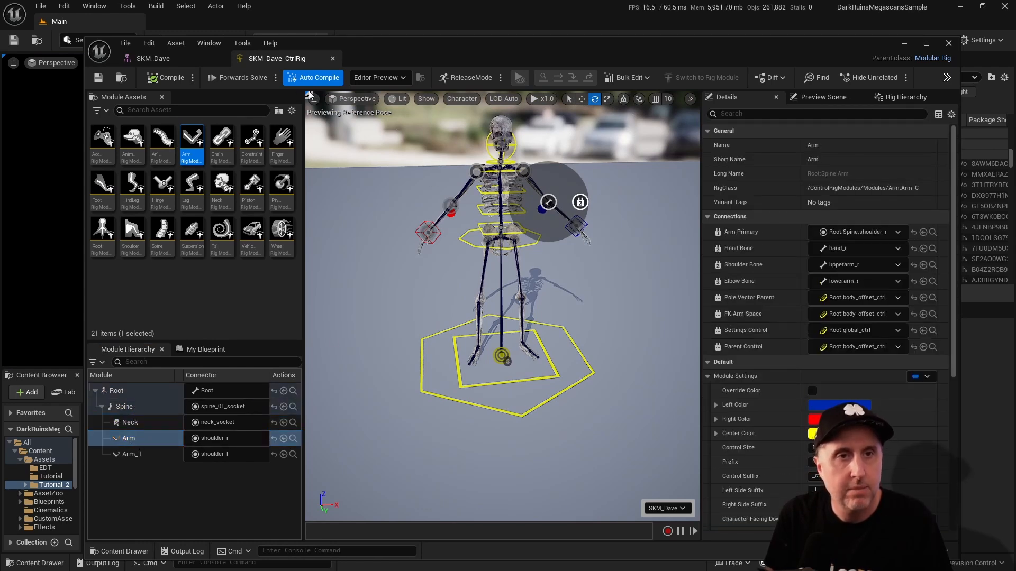
{"action": "left_click", "coordinate": [332, 59]}
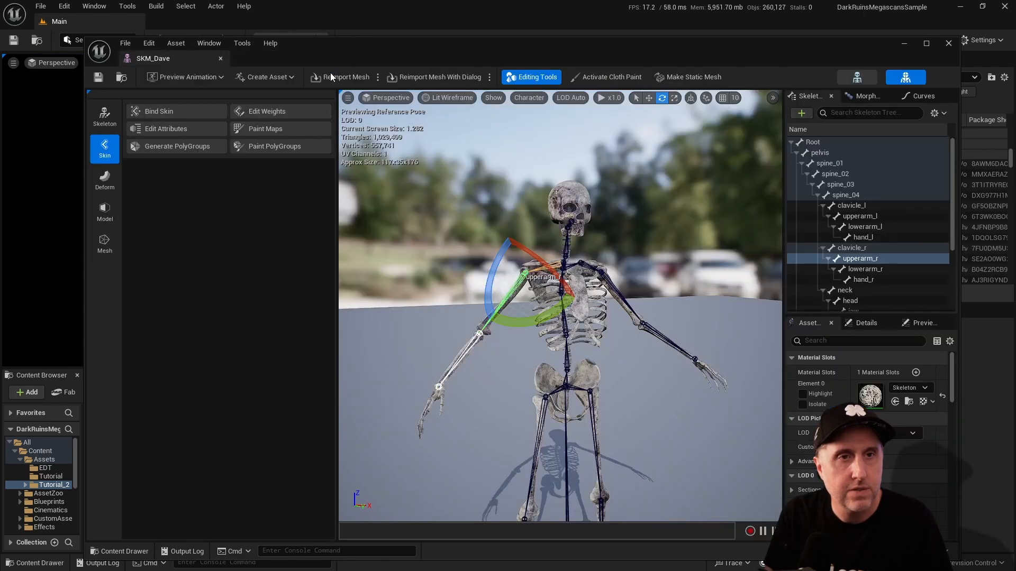
{"action": "left_click_drag", "start_coordinate": [316, 56], "coordinate": [777, 76]}
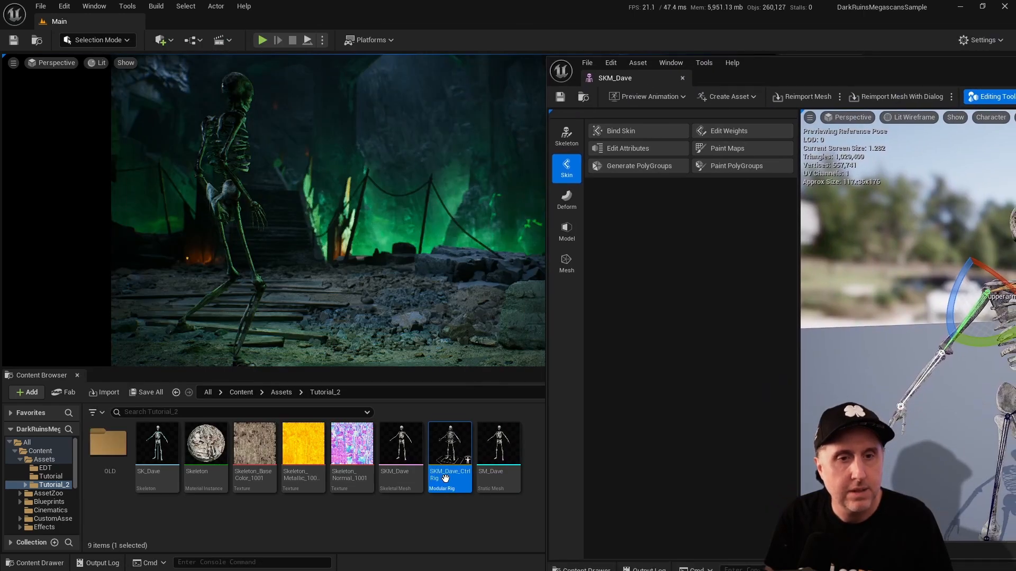
{"action": "double_click", "coordinate": [440, 458]}
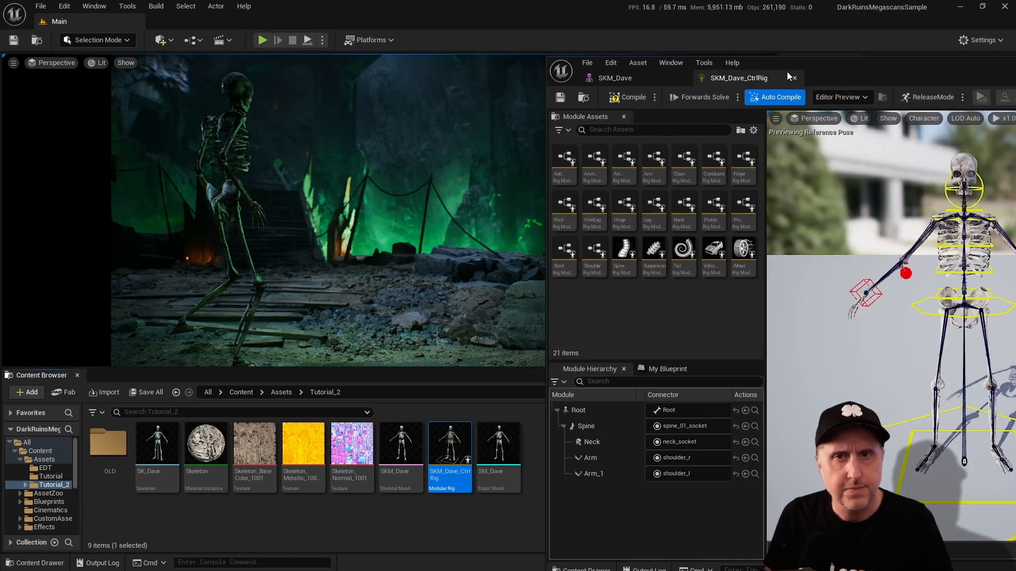
{"action": "left_click_drag", "start_coordinate": [831, 67], "coordinate": [418, 53]}
Attach a Leg module to the skeleton's right thigh socket
{"action": "right_click_drag", "start_coordinate": [600, 289], "coordinate": [661, 286]}
{"action": "mouse_move", "coordinate": [546, 298]}
{"action": "right_mouse_down"}
{"action": "mouse_move", "coordinate": [546, 270]}
{"action": "mouse_move", "coordinate": [624, 277]}
{"action": "mouse_move", "coordinate": [545, 298]}
{"action": "right_mouse_up"}
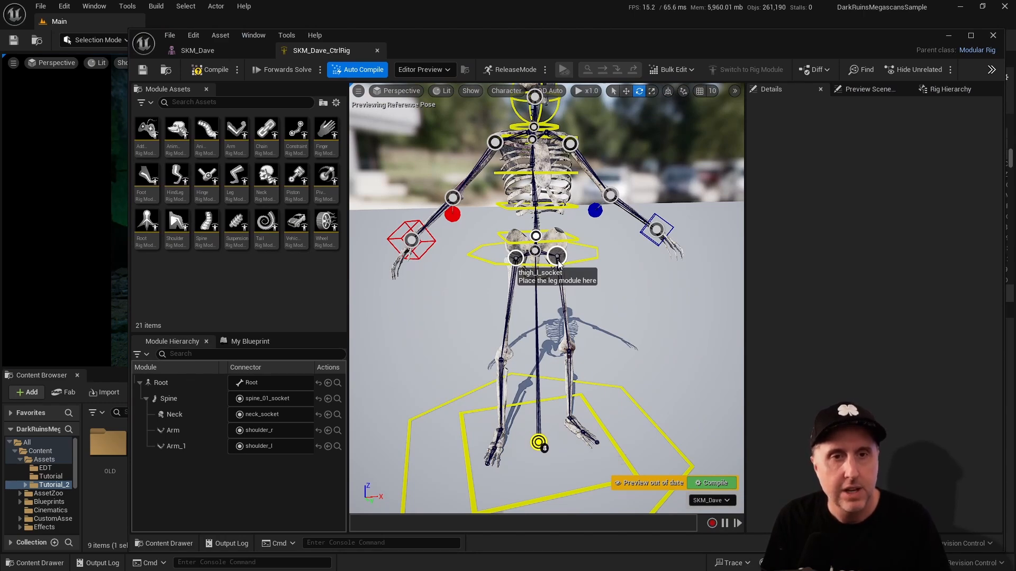
{"action": "left_click", "coordinate": [234, 176]}
{"action": "left_click_drag", "start_coordinate": [231, 175], "coordinate": [515, 257]}
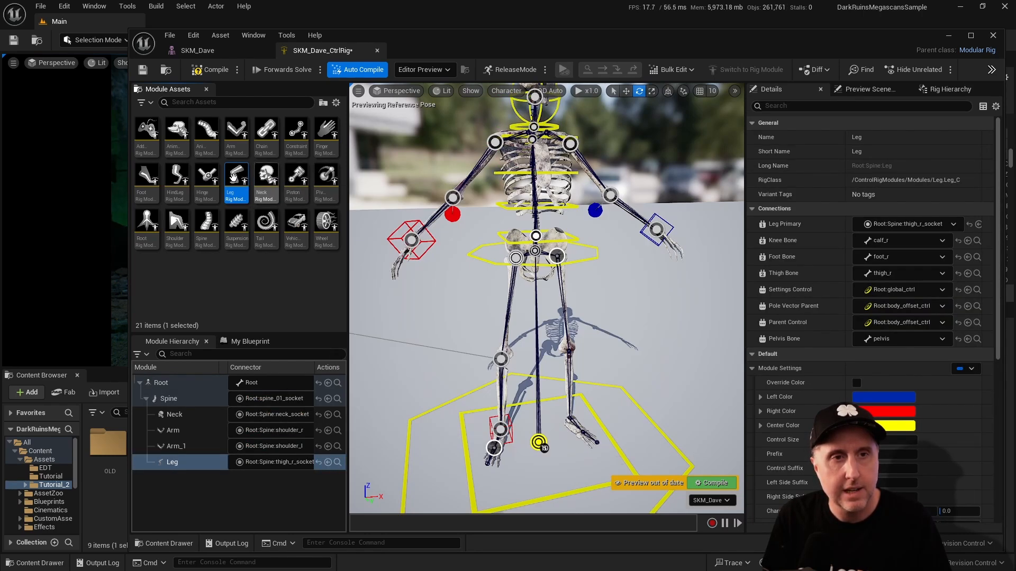
Try to attach a second Leg module to the skeleton's left thigh socket, and undo that addition
{"action": "left_click_drag", "start_coordinate": [235, 180], "coordinate": [551, 258]}
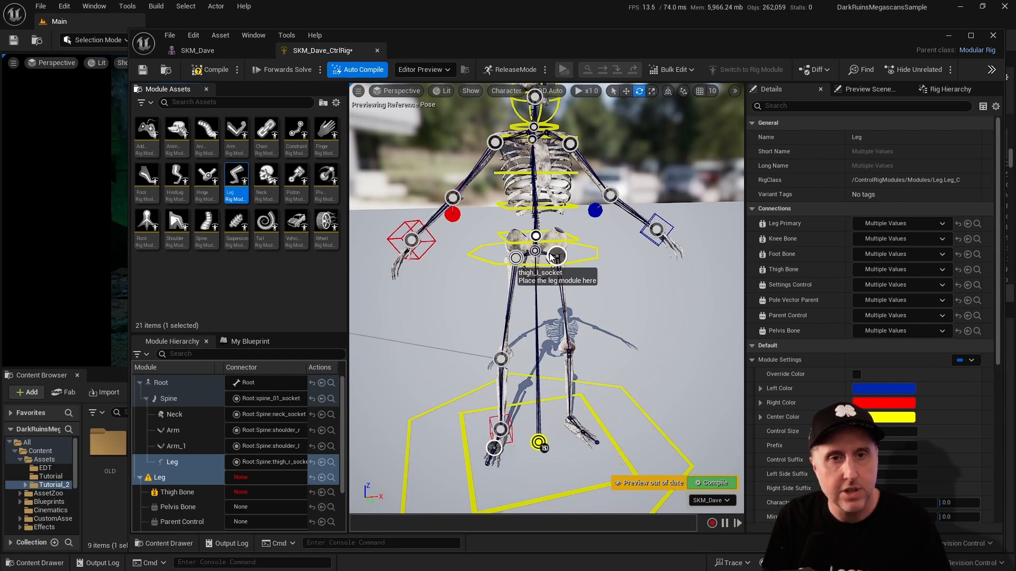
{"action": "right_click_drag", "start_coordinate": [617, 238], "coordinate": [582, 243]}
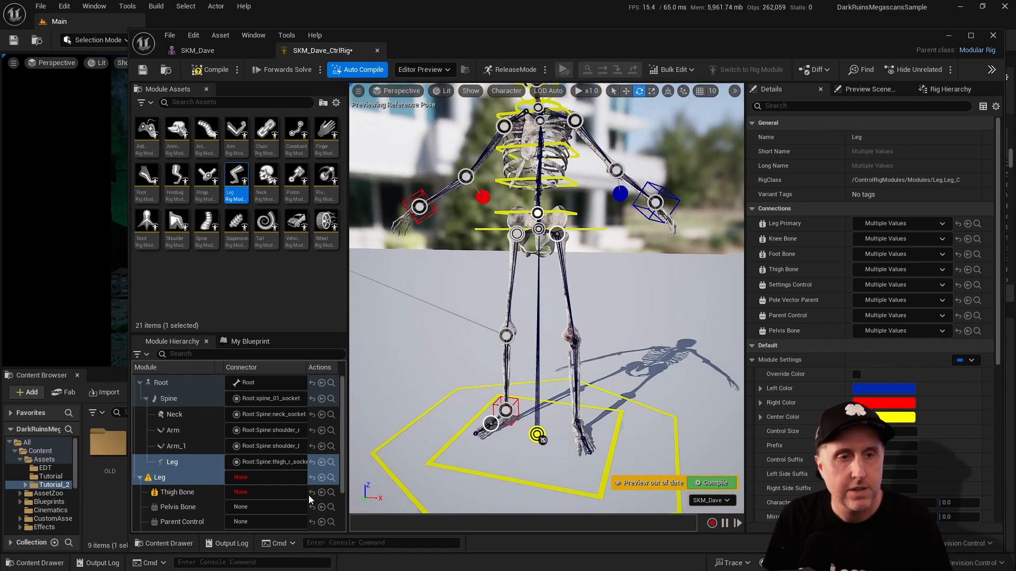
{"action": "left_click", "coordinate": [178, 481]}
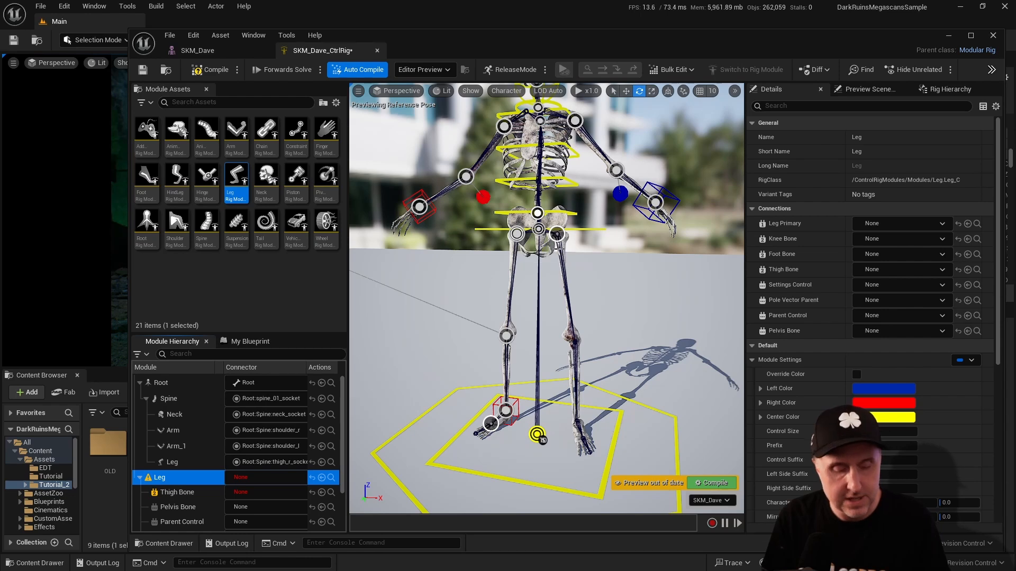
{"action": "key", "text": "ctrl+z"}
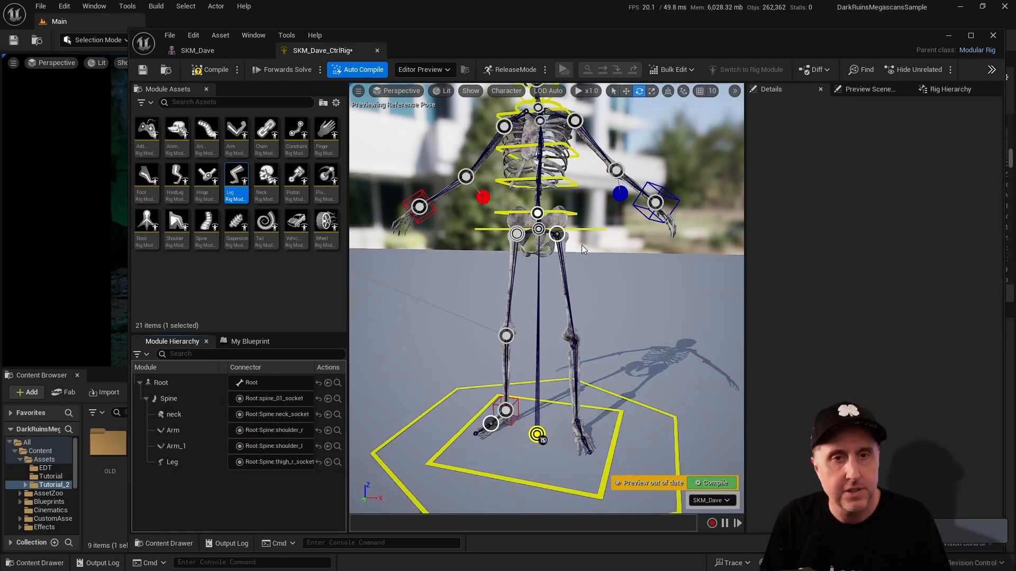
Compile and save the rig, and close and reopen SKM_Dave_CtrlRig from the Tutorial_2 folder
{"action": "left_click", "coordinate": [199, 72]}
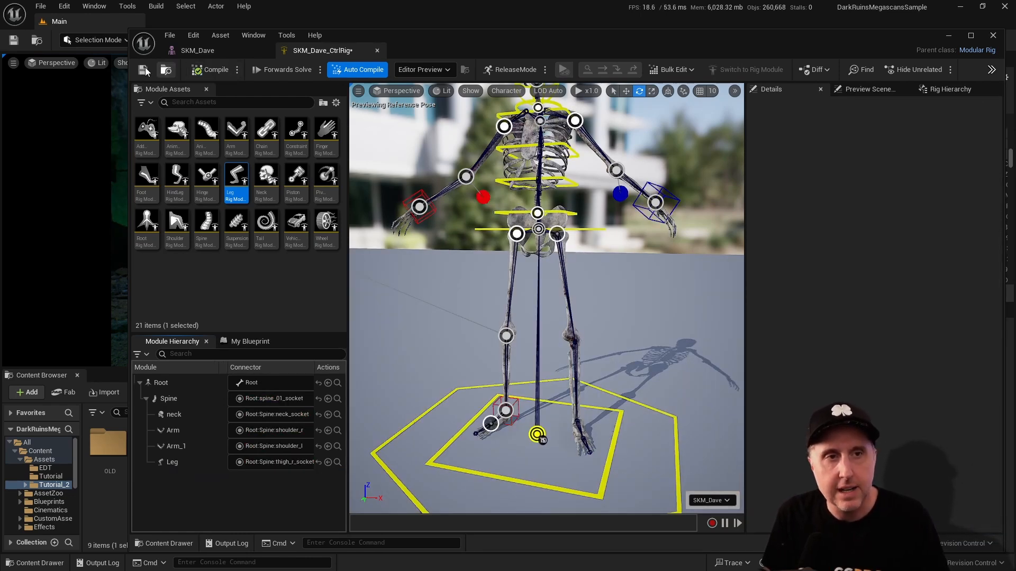
{"action": "left_click_drag", "start_coordinate": [503, 36], "coordinate": [505, 46]}
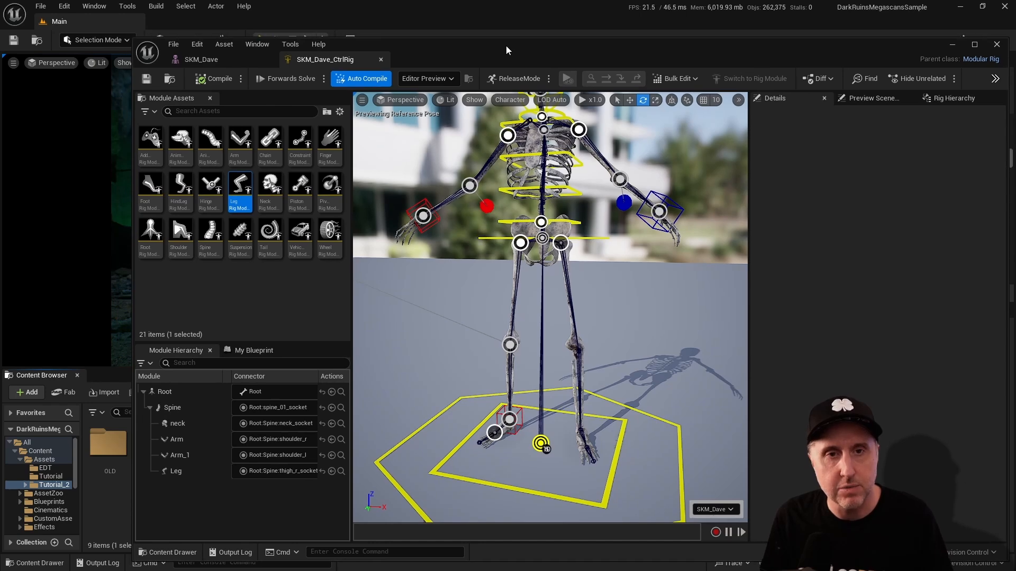
{"action": "left_click", "coordinate": [381, 60]}
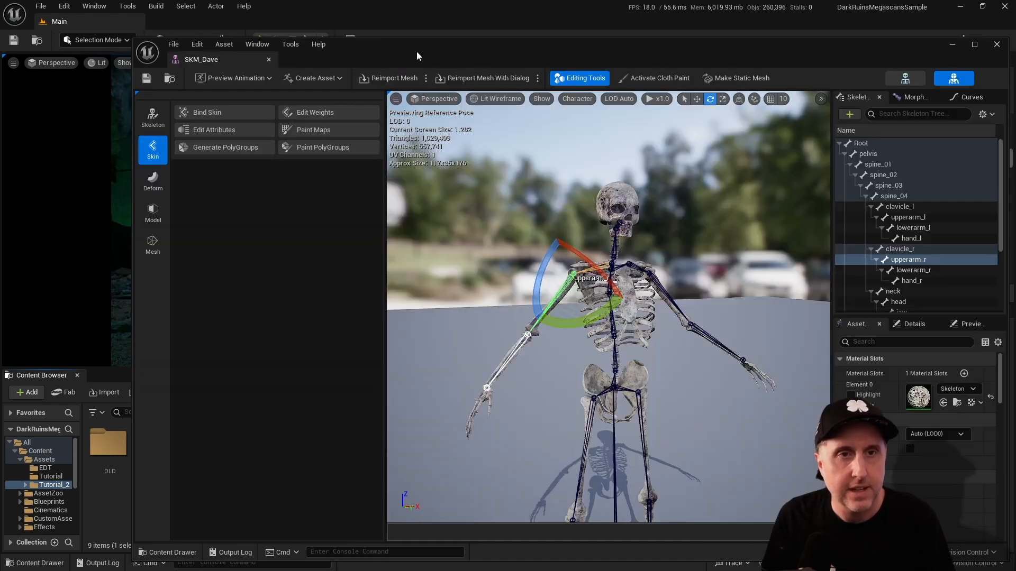
{"action": "left_click_drag", "start_coordinate": [415, 45], "coordinate": [754, 49]}
{"action": "double_click", "coordinate": [450, 458]}
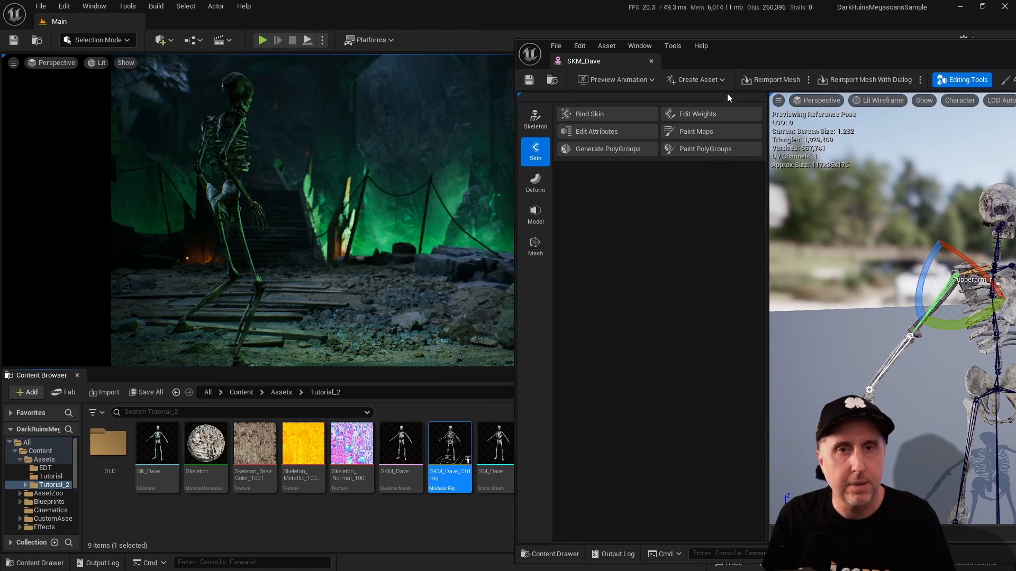
{"action": "left_click_drag", "start_coordinate": [810, 48], "coordinate": [397, 58]}
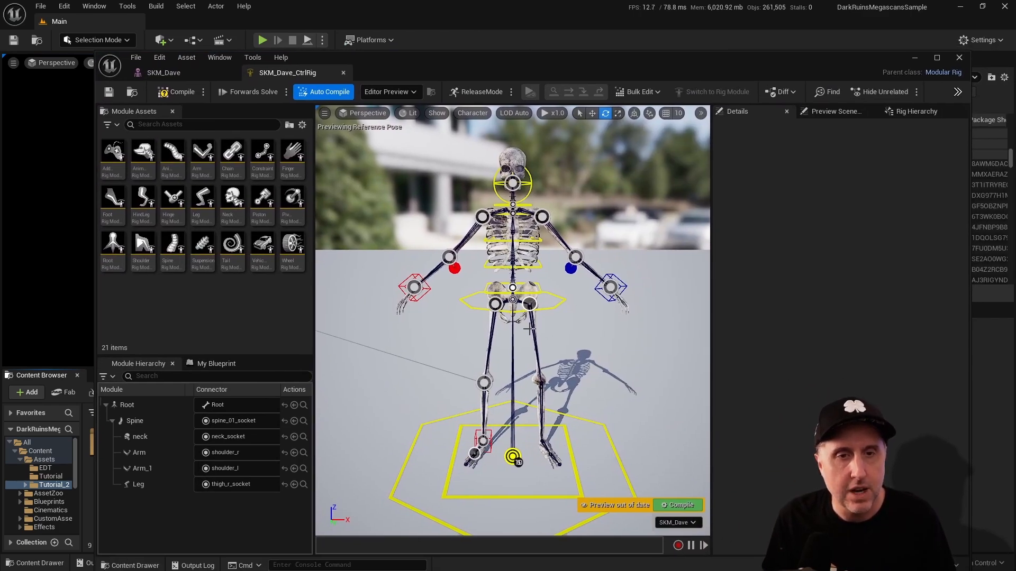
Attach a Leg module to the skeleton's left thigh socket and check the leg controls from several angles
{"action": "left_click_drag", "start_coordinate": [203, 202], "coordinate": [530, 304]}
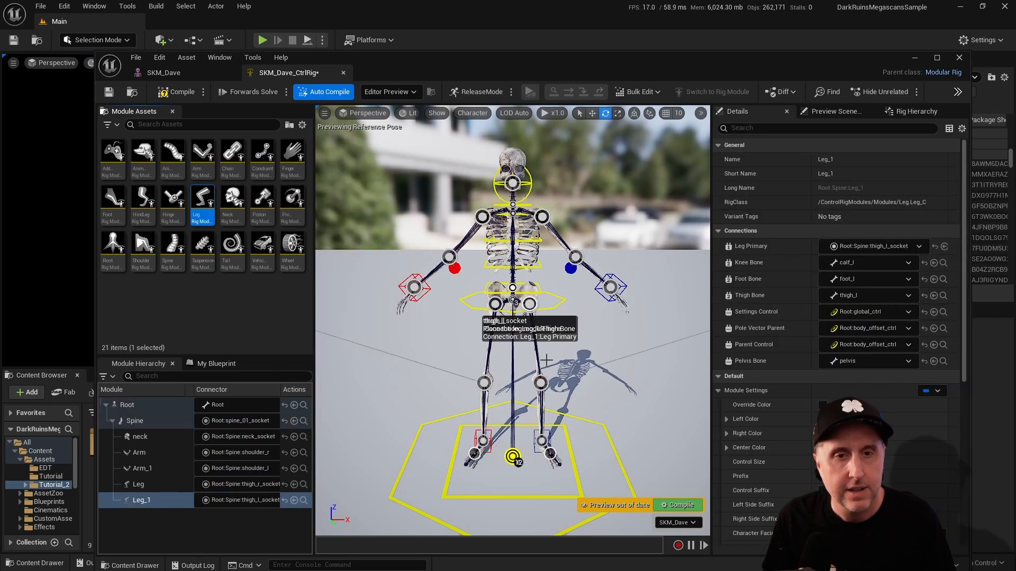
{"action": "right_click_drag", "start_coordinate": [570, 439], "coordinate": [605, 345]}
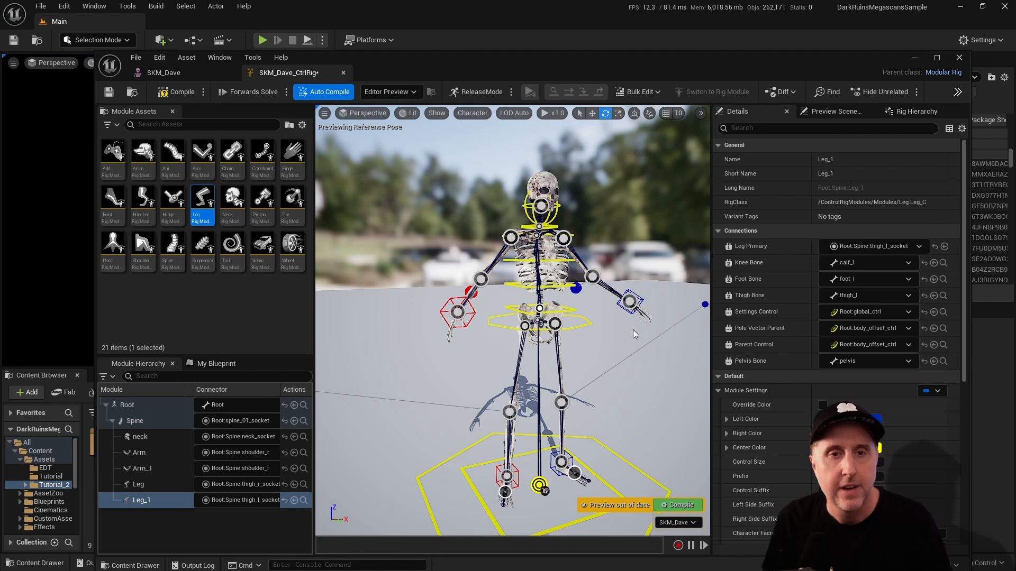
{"action": "right_click_drag", "start_coordinate": [632, 329], "coordinate": [662, 331]}
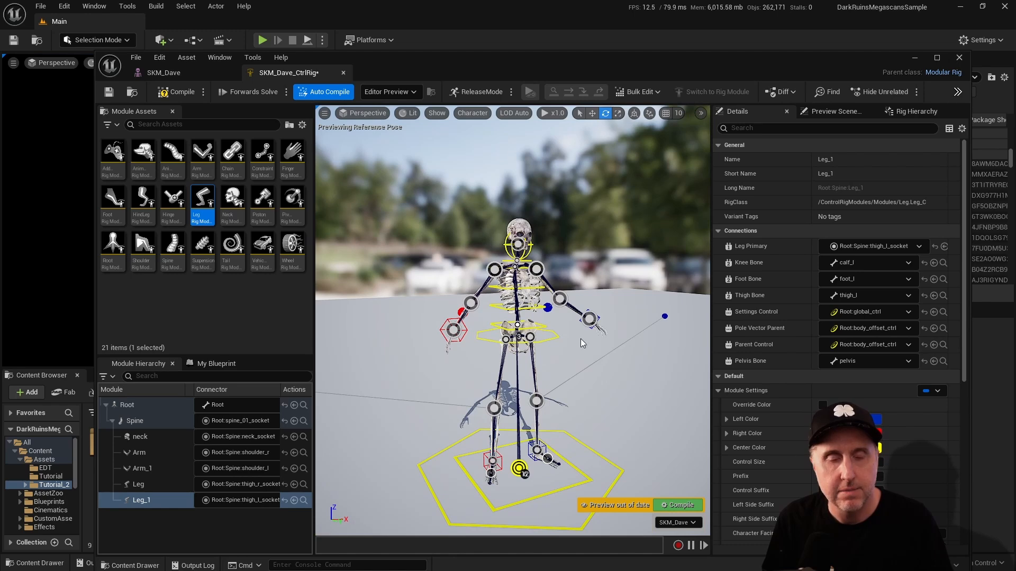
{"action": "right_click_drag", "start_coordinate": [580, 339], "coordinate": [518, 349]}
{"action": "right_click_drag", "start_coordinate": [399, 321], "coordinate": [590, 255]}
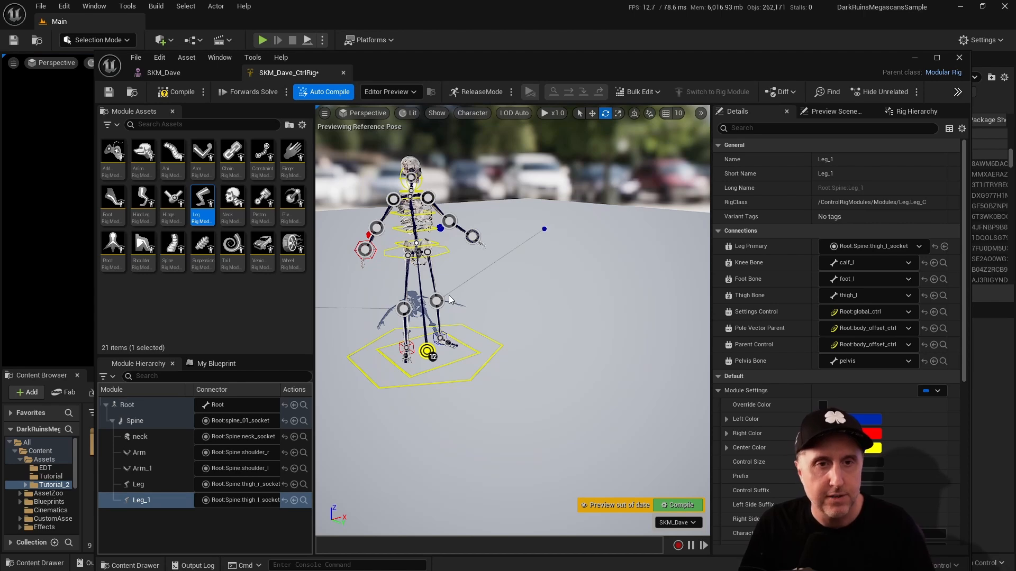
{"action": "right_click_drag", "start_coordinate": [494, 304], "coordinate": [425, 293]}
{"action": "key", "text": "w"}
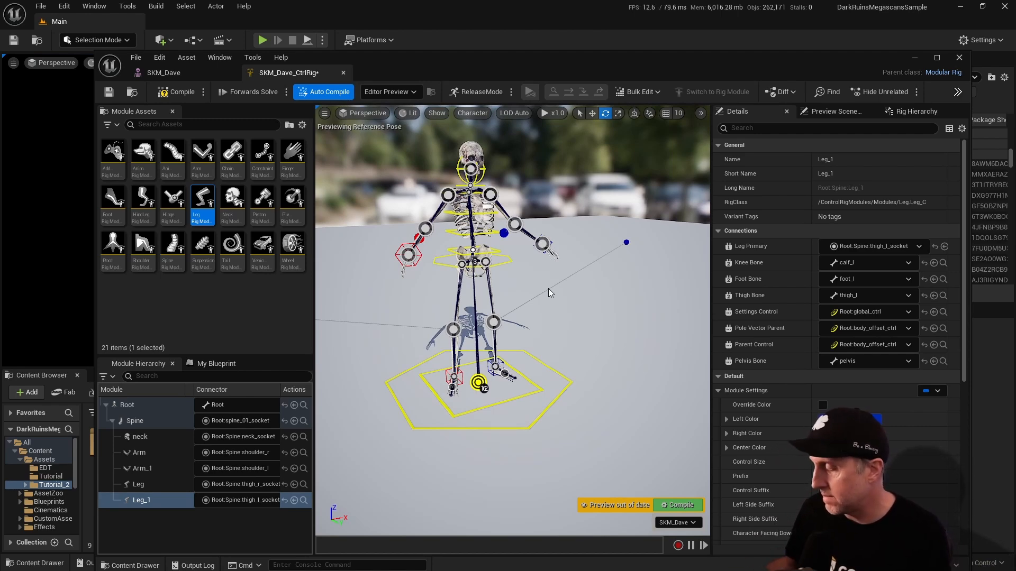
Compile and save the control rig with both Leg modules attached
{"action": "left_click", "coordinate": [178, 93]}
{"action": "left_click", "coordinate": [109, 93]}
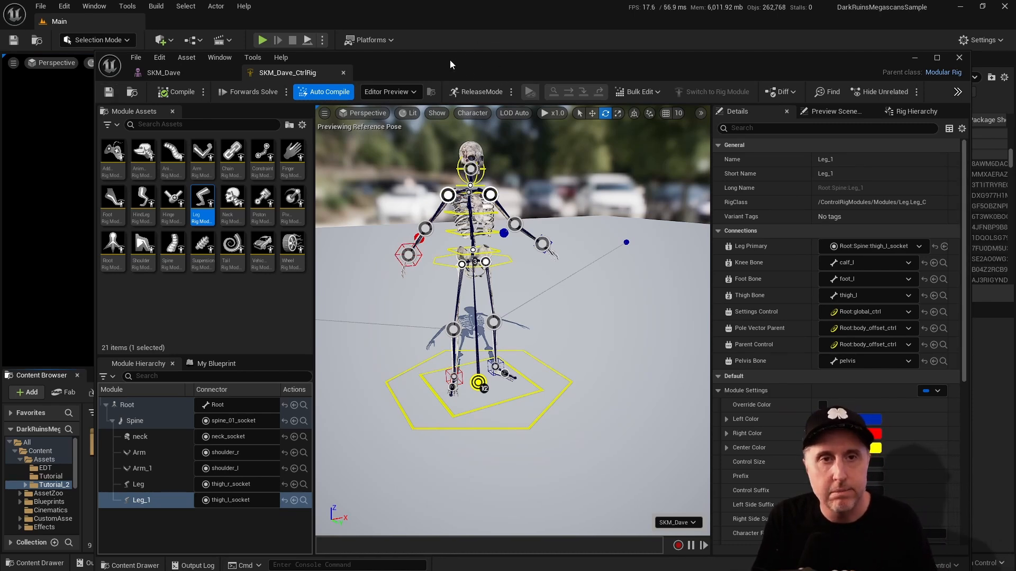
{"action": "left_click_drag", "start_coordinate": [450, 59], "coordinate": [492, 67]}
{"action": "mouse_move", "coordinate": [550, 203]}
{"action": "right_mouse_down"}
{"action": "mouse_move", "coordinate": [550, 275]}
{"action": "mouse_move", "coordinate": [548, 212]}
{"action": "right_mouse_up"}
{"action": "scroll", "coordinate": [539, 201], "scroll_direction": "down", "scroll_amount": 2}
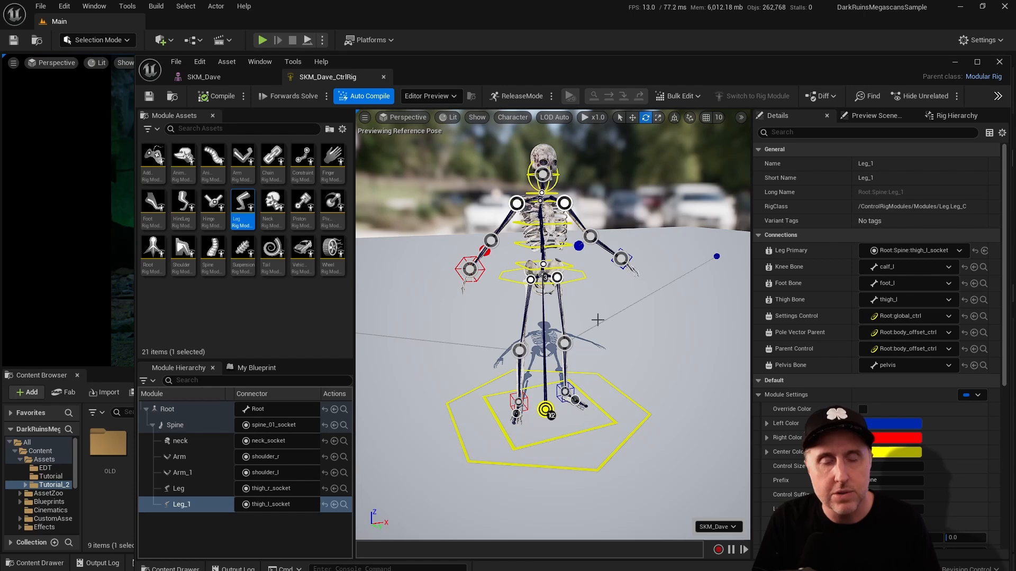
Test the upper spine by rotating the spine_03_ctrl control on the rigged skeleton, and undo the rotation
{"action": "mouse_move", "coordinate": [565, 204]}
{"action": "left_mouse_down", "text": "alt"}
{"action": "mouse_move", "coordinate": [688, 203]}
{"action": "mouse_move", "coordinate": [550, 212]}
{"action": "left_mouse_up", "text": "alt"}
{"action": "right_click_drag", "start_coordinate": [550, 211], "coordinate": [476, 201]}
{"action": "left_click_drag", "start_coordinate": [580, 209], "coordinate": [580, 238], "text": "alt"}
{"action": "scroll", "coordinate": [580, 209], "scroll_direction": "up", "scroll_amount": 8}
{"action": "scroll", "coordinate": [580, 209], "scroll_direction": "down", "scroll_amount": 7}
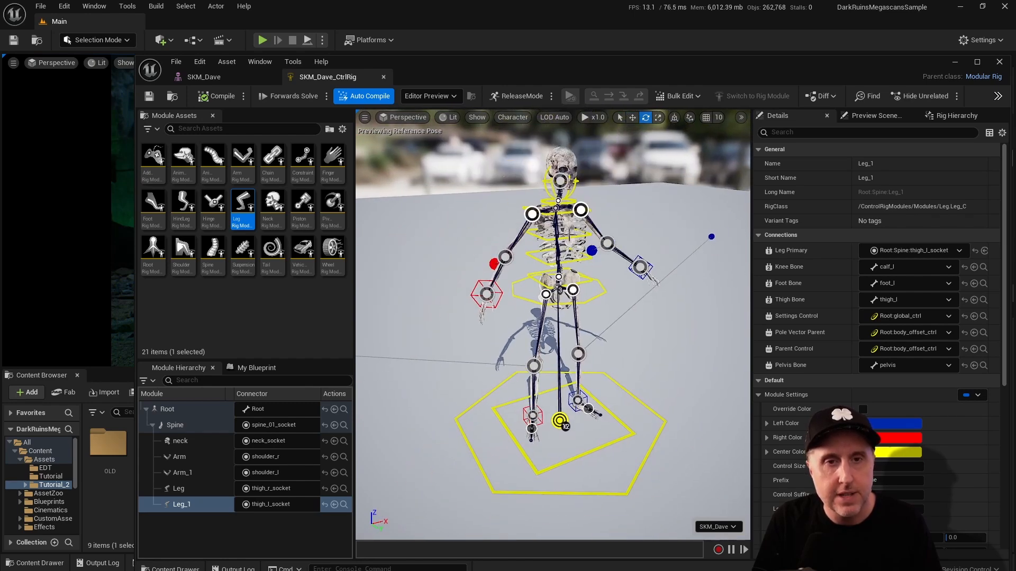
{"action": "left_click", "coordinate": [582, 233]}
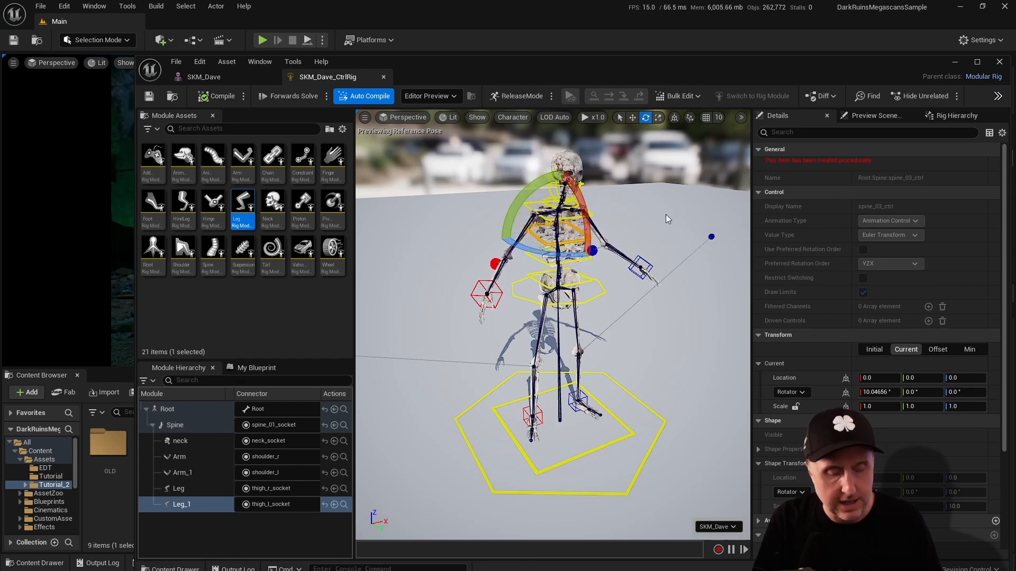
{"action": "key", "text": "ctrl+z"}
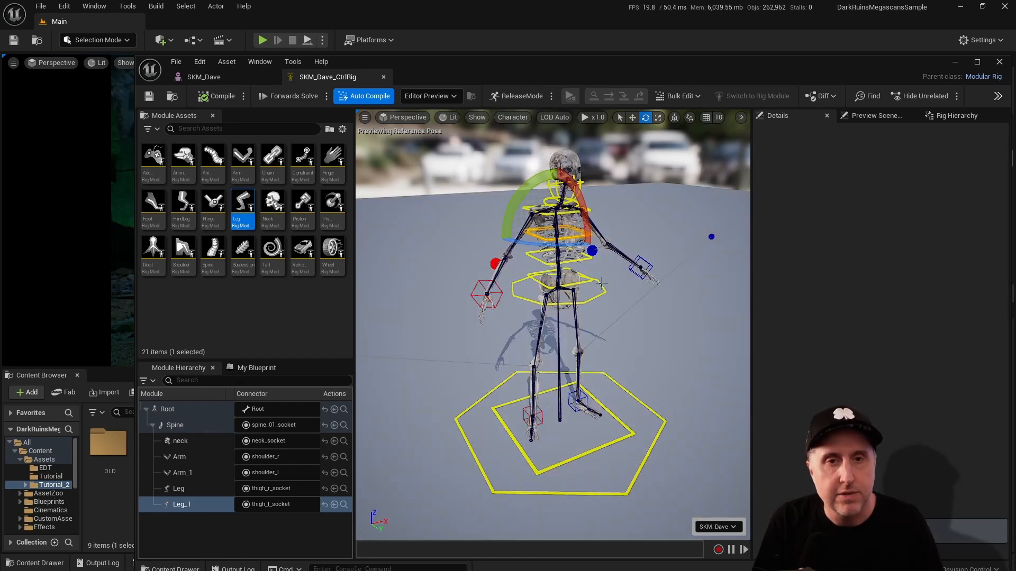
Test the leg IK by moving body_ctrl up and down, and undo the movement
{"action": "left_click", "coordinate": [577, 263]}
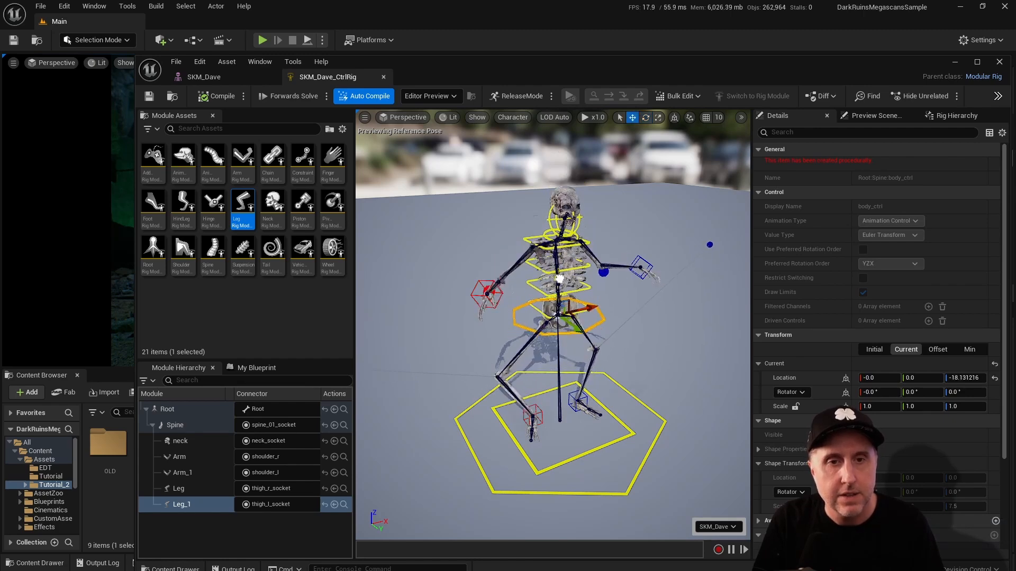
{"action": "left_click_drag", "start_coordinate": [552, 236], "coordinate": [557, 257]}
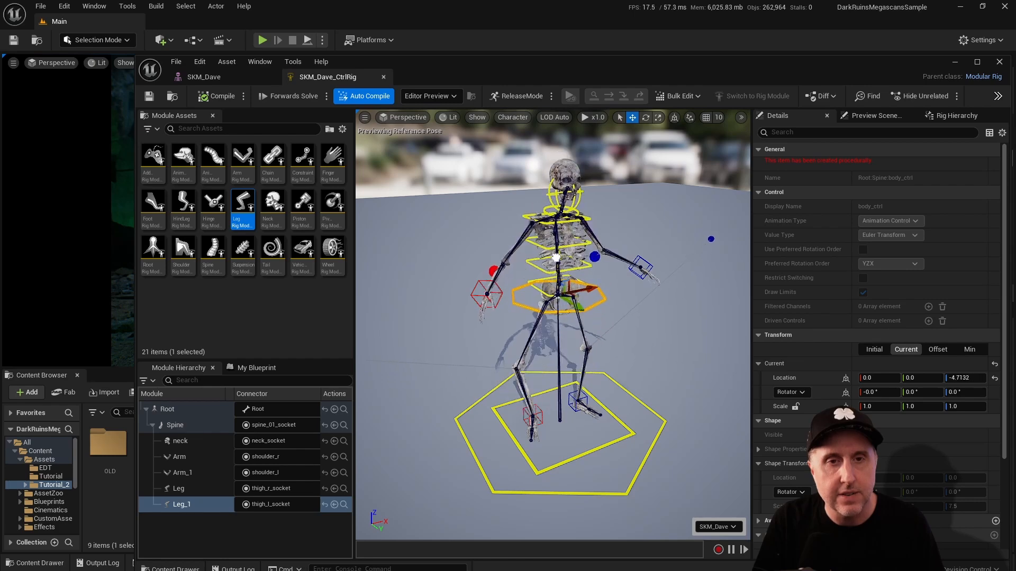
{"action": "key", "text": "ctrl+z"}
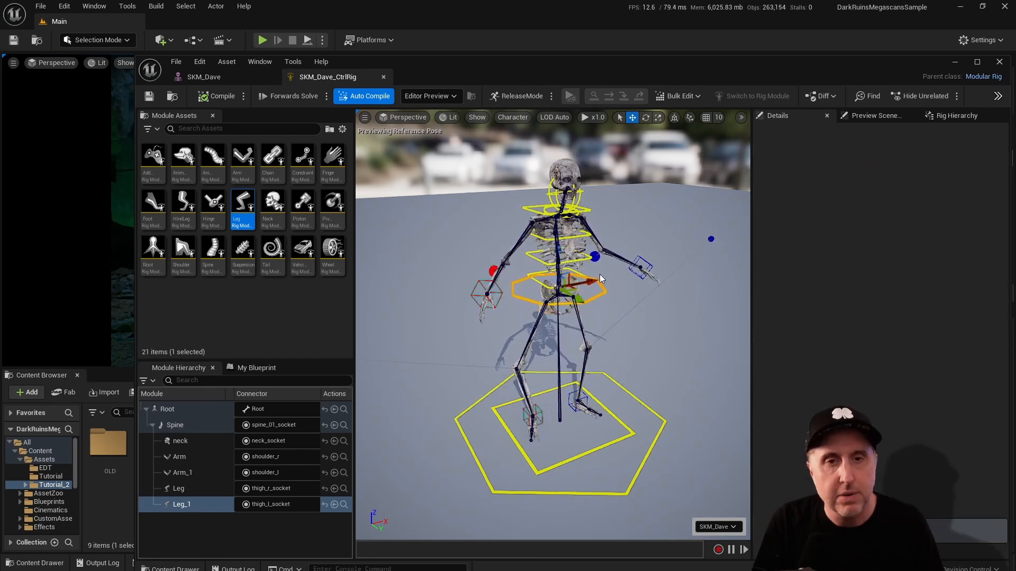
Check the complete rig from the front and side, then compile and save the control rig
{"action": "right_click_drag", "start_coordinate": [552, 325], "coordinate": [466, 276]}
{"action": "right_click_drag", "start_coordinate": [552, 276], "coordinate": [725, 247]}
{"action": "right_click_drag", "start_coordinate": [629, 230], "coordinate": [581, 232]}
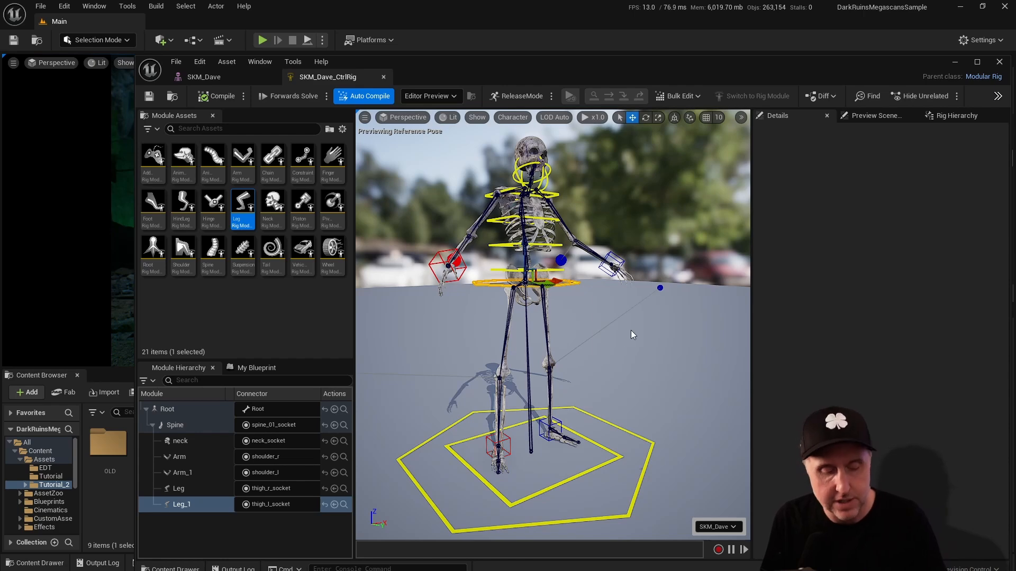
{"action": "right_click_drag", "start_coordinate": [586, 290], "coordinate": [577, 318]}
{"action": "left_click", "coordinate": [233, 98]}
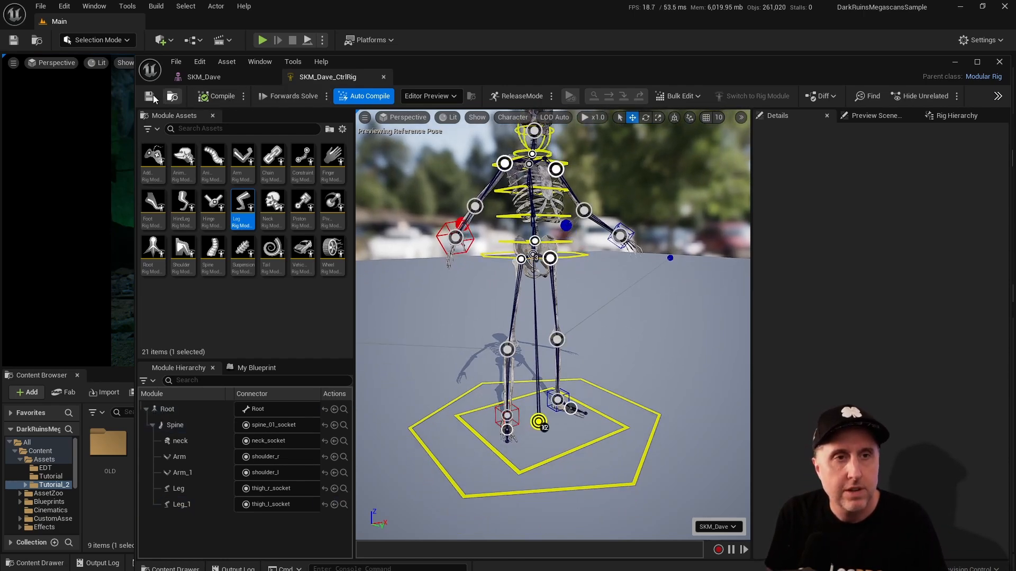
Move the rig editor out of the way and place the SKM_Dave_CtrlRig asset from Tutorial_2 into the level
{"action": "left_click_drag", "start_coordinate": [460, 65], "coordinate": [1015, 133]}
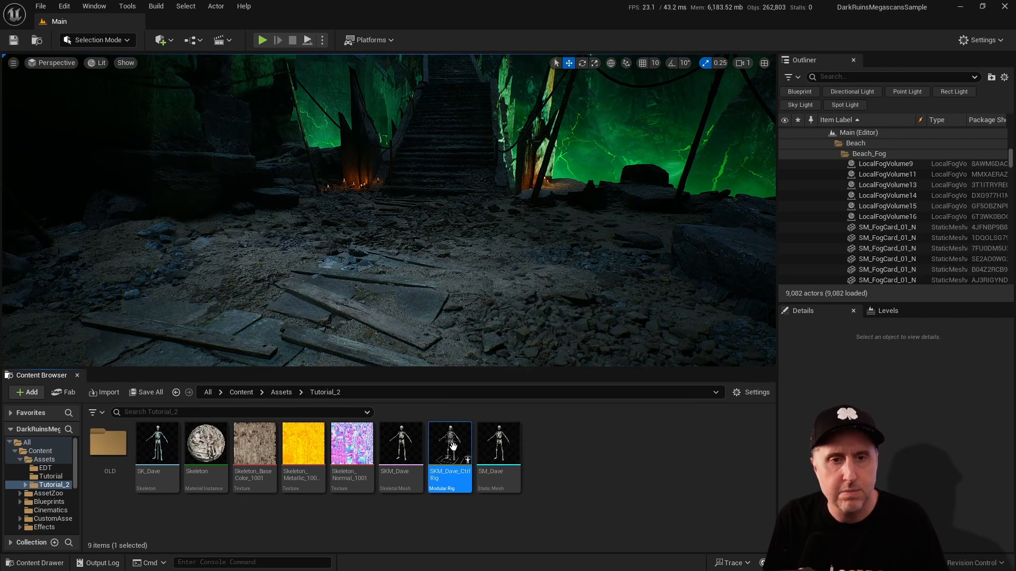
{"action": "mouse_move", "coordinate": [451, 461]}
{"action": "left_click_drag", "start_coordinate": [451, 461], "coordinate": [418, 282]}
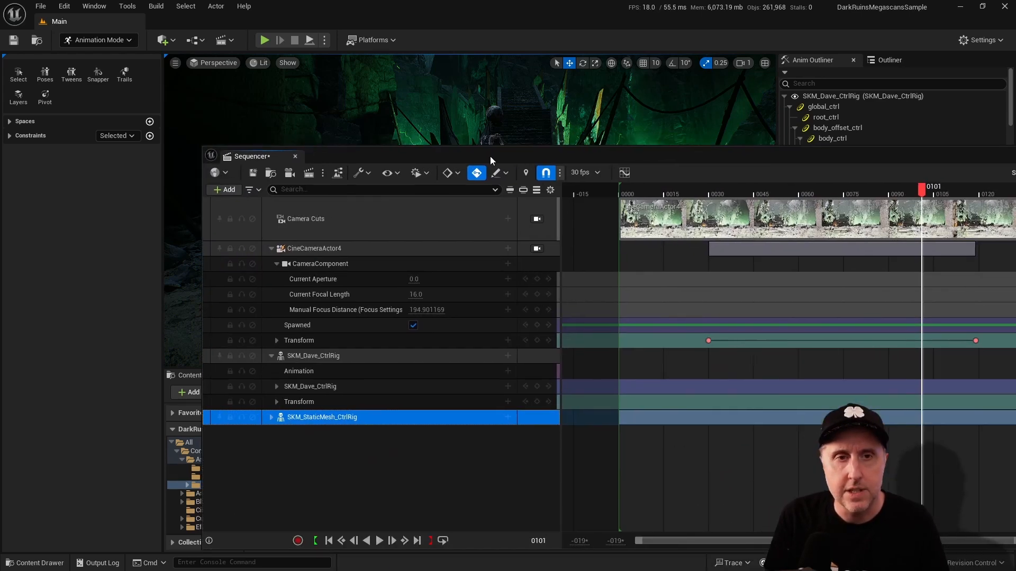
Reposition the Sequencer window so the skeleton in the level stays visible, and move the playhead to frame 77
{"action": "left_click_drag", "start_coordinate": [490, 157], "coordinate": [363, 207]}
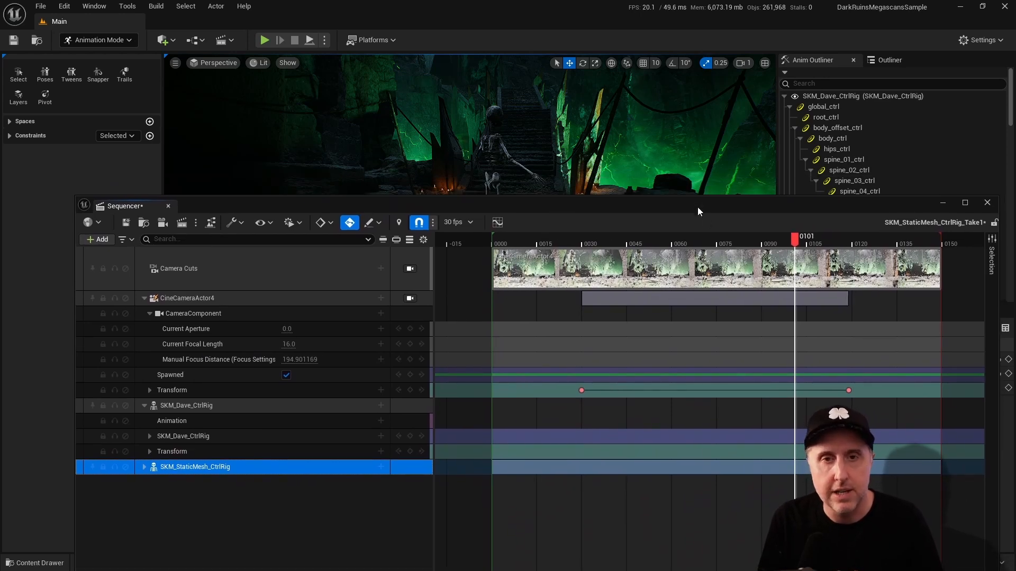
{"action": "left_click_drag", "start_coordinate": [700, 204], "coordinate": [701, 217]}
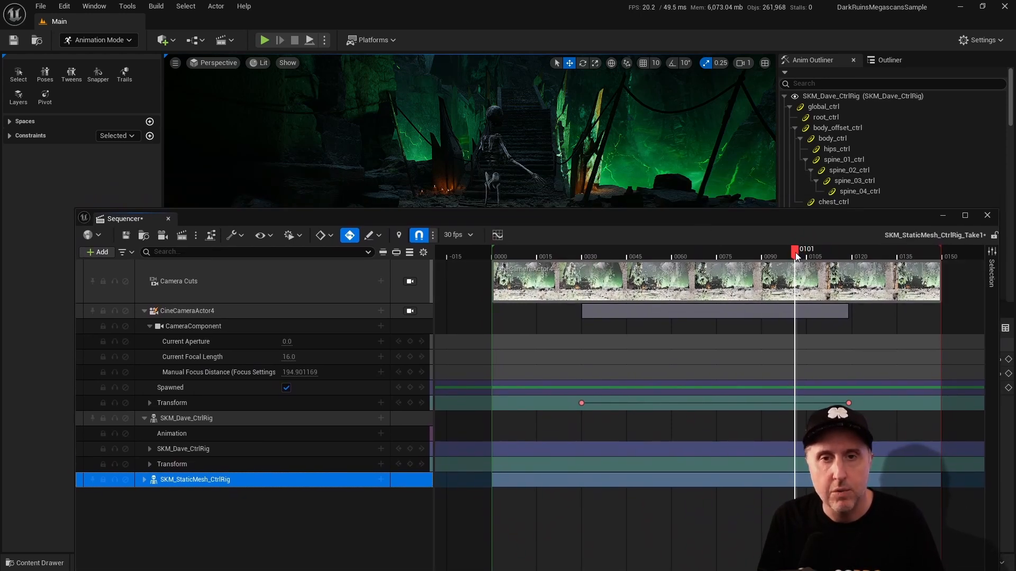
{"action": "left_click_drag", "start_coordinate": [796, 257], "coordinate": [726, 257]}
{"action": "left_click_drag", "start_coordinate": [522, 219], "coordinate": [565, 263]}
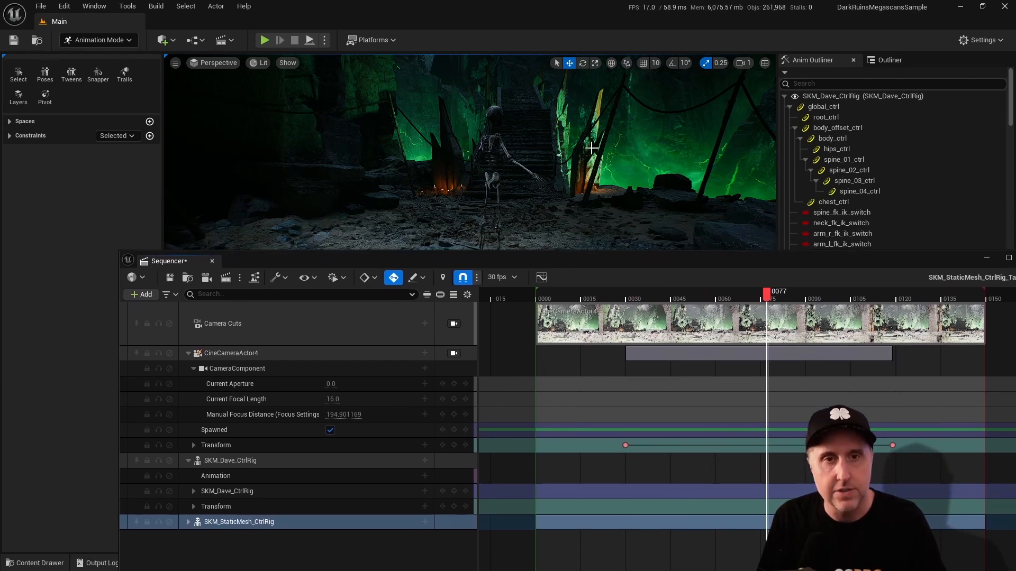
Select the skeleton in the level and display its rig controls in a closer view
{"action": "left_click", "coordinate": [511, 140]}
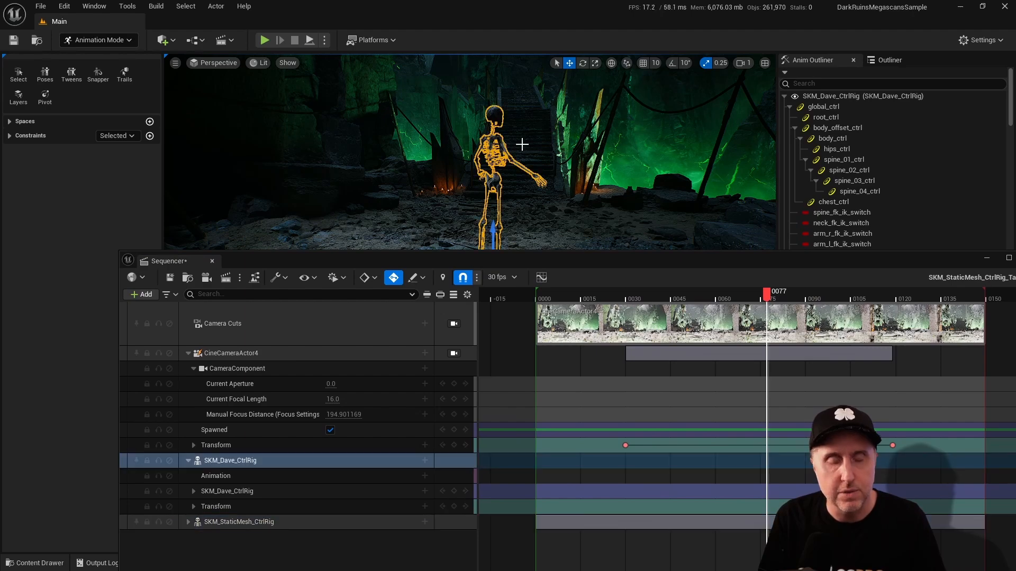
{"action": "key", "text": "g"}
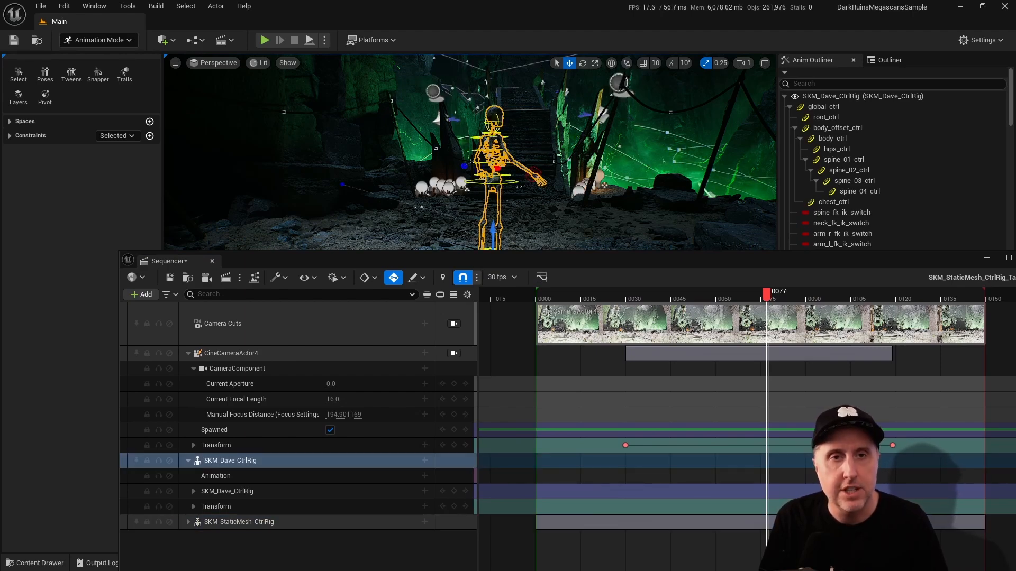
{"action": "right_click_drag", "start_coordinate": [470, 152], "coordinate": [445, 151]}
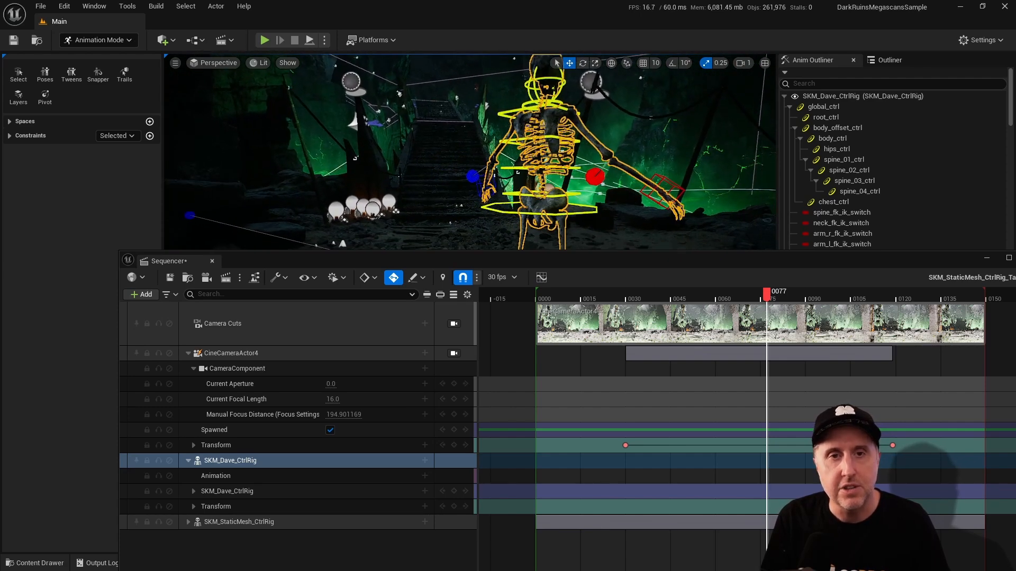
Try rotating the spine_04_ctrl control on the level skeleton and scrub the timeline to an earlier frame
{"action": "left_click", "coordinate": [536, 112]}
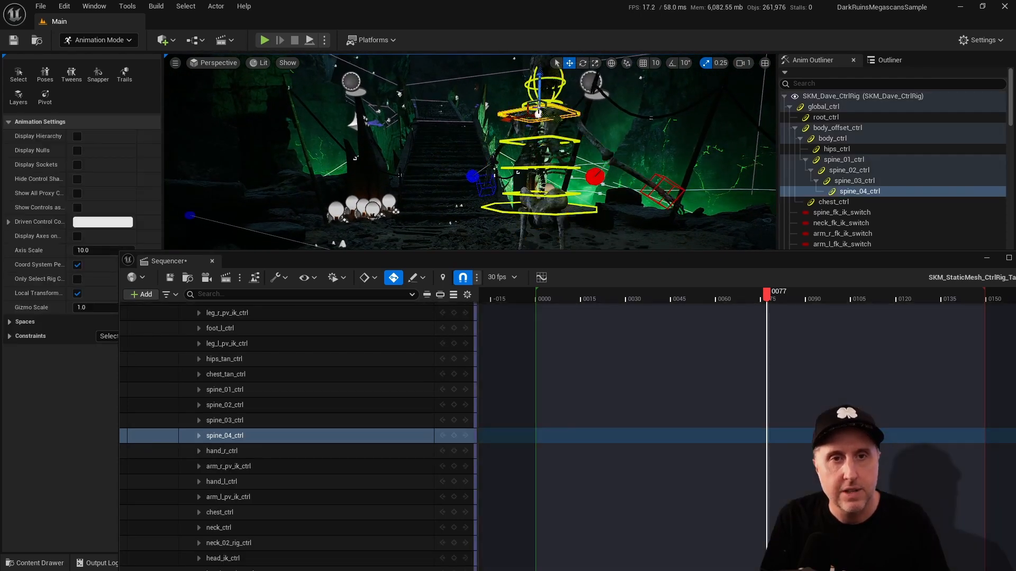
{"action": "key", "text": "e"}
{"action": "left_click_drag", "start_coordinate": [514, 147], "coordinate": [534, 131]}
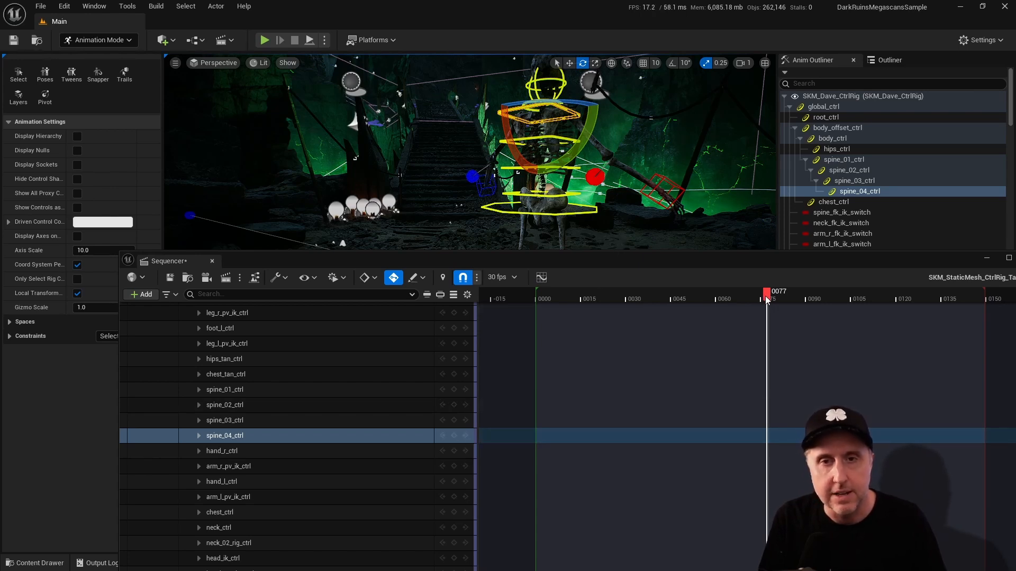
{"action": "left_click_drag", "start_coordinate": [767, 299], "coordinate": [683, 300]}
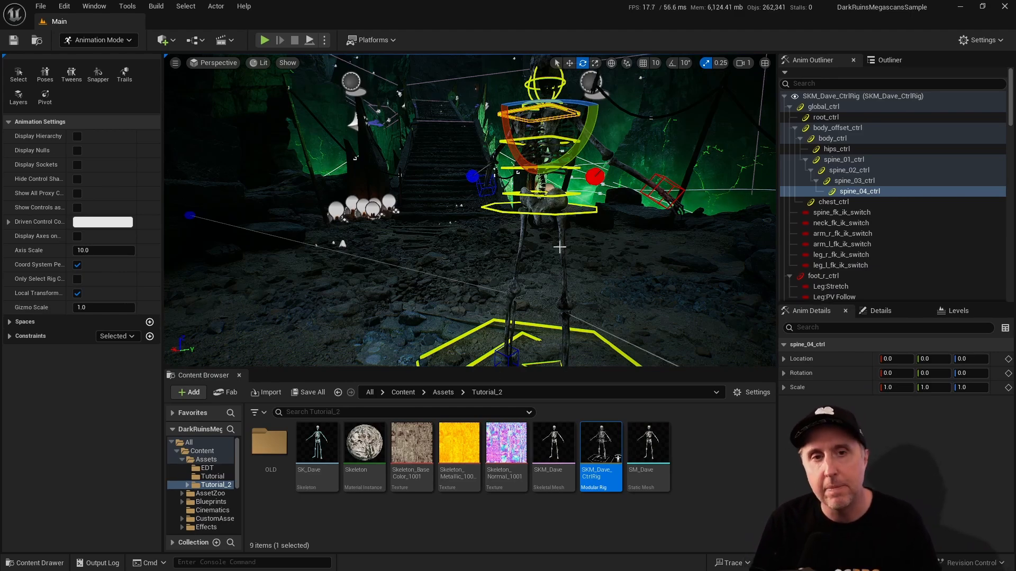
Lower the level skeleton's body_ctrl to about -3.48 on the Z axis so that the legs bend
{"action": "right_click_drag", "start_coordinate": [559, 246], "coordinate": [529, 228]}
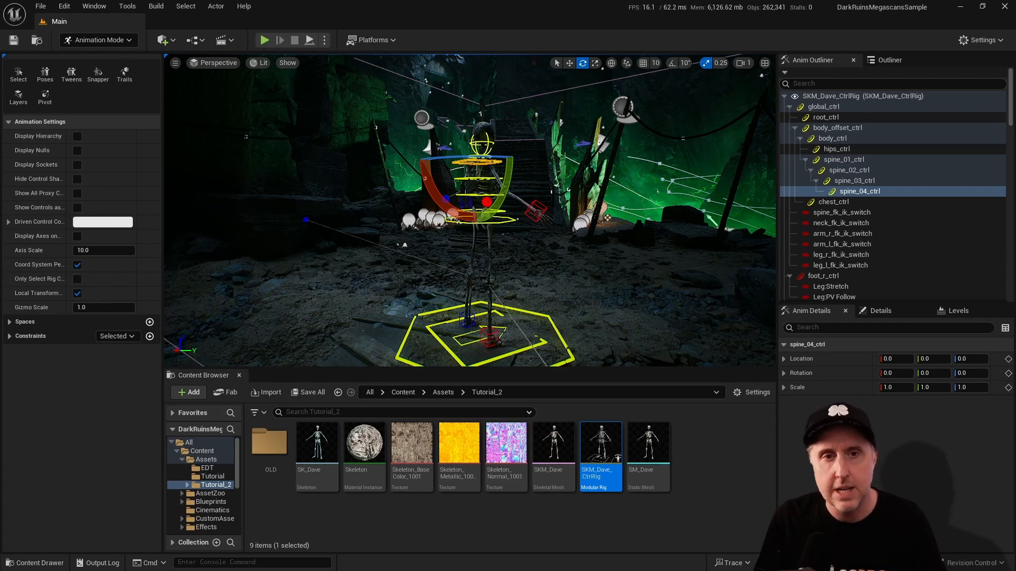
{"action": "mouse_move", "coordinate": [573, 186]}
{"action": "right_mouse_down", "text": "alt"}
{"action": "mouse_move", "coordinate": [661, 186]}
{"action": "mouse_move", "coordinate": [577, 189]}
{"action": "right_mouse_up", "text": "alt"}
{"action": "scroll", "coordinate": [469, 210], "scroll_direction": "up", "scroll_amount": 3}
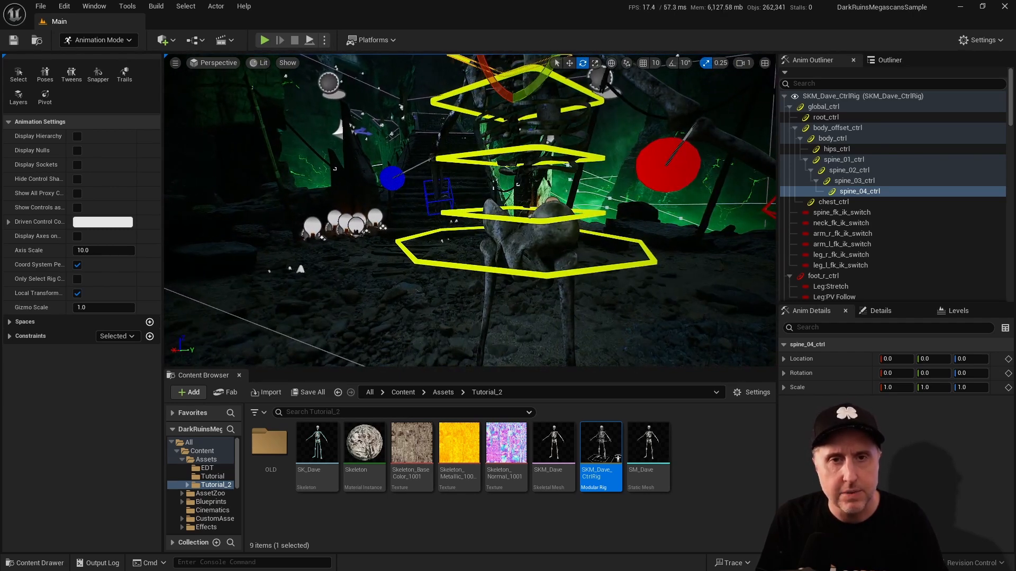
{"action": "left_click", "coordinate": [559, 204]}
{"action": "left_click_drag", "start_coordinate": [520, 202], "coordinate": [515, 233]}
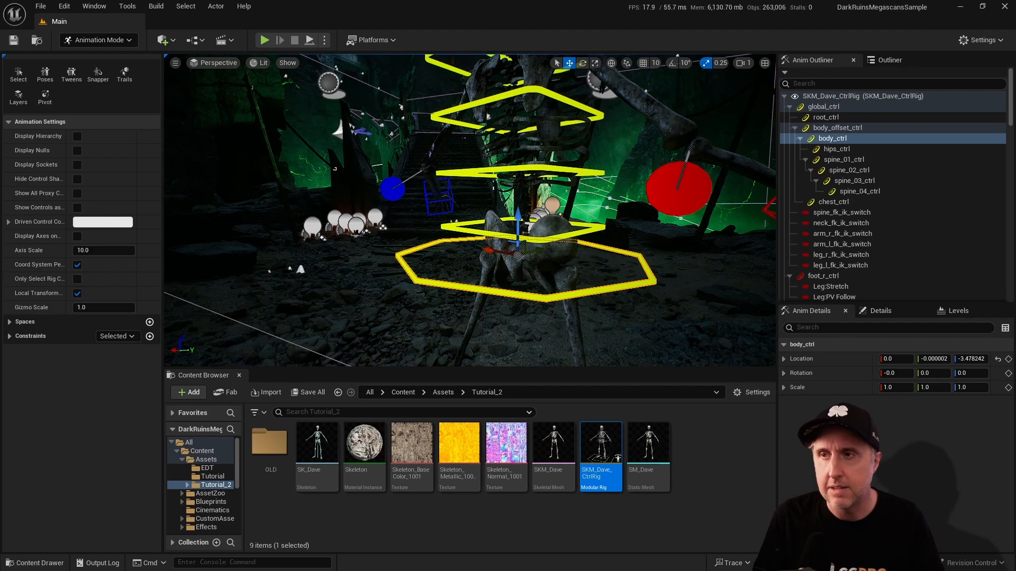
Bring back the rig editor, switch to the SKM_Dave skeletal mesh and set the skin weight editing mode to Brush
{"action": "left_click_drag", "start_coordinate": [1015, 238], "coordinate": [398, 55]}
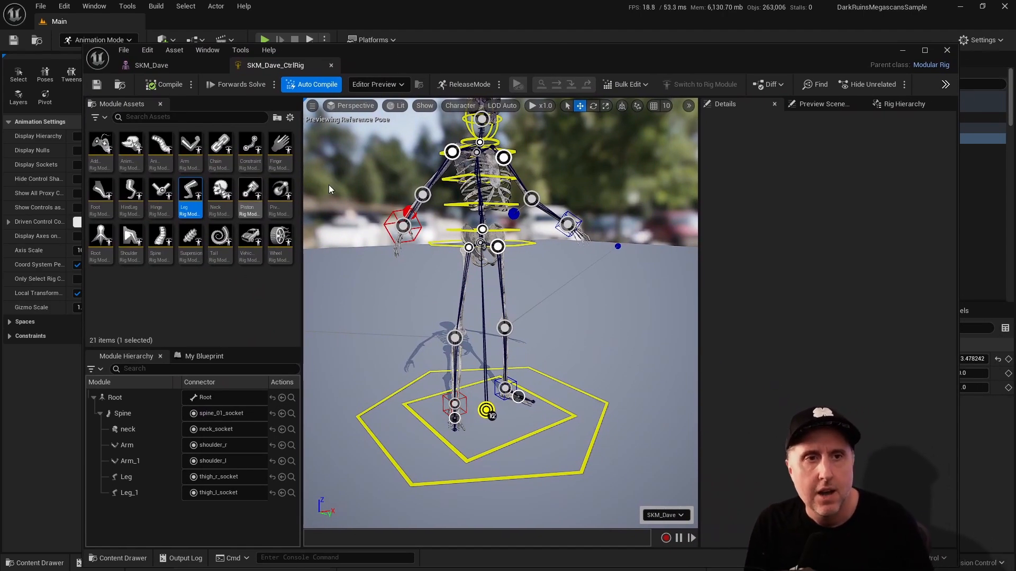
{"action": "left_click", "coordinate": [170, 65]}
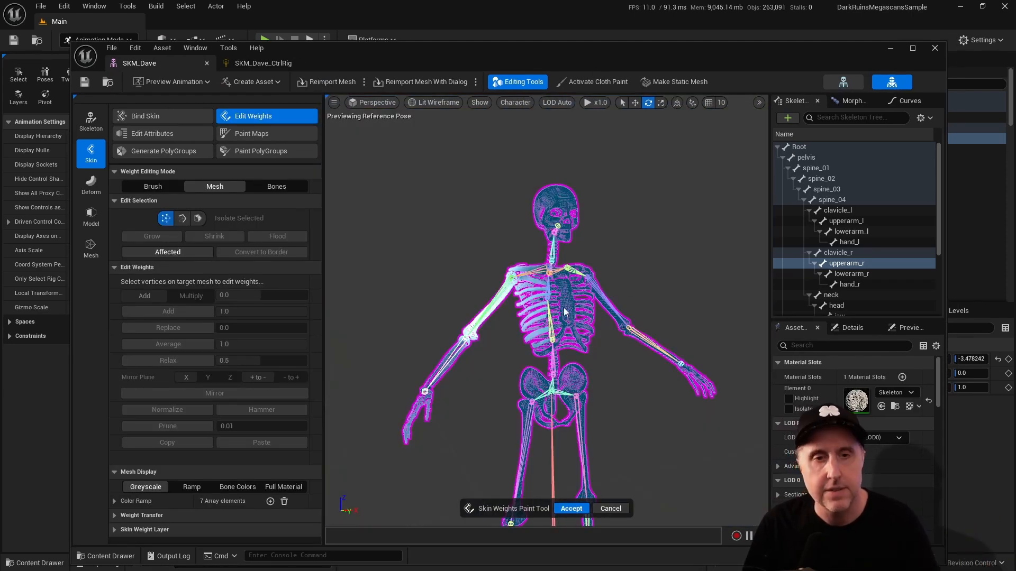
{"action": "mouse_move", "coordinate": [565, 297]}
{"action": "right_mouse_down"}
{"action": "mouse_move", "coordinate": [613, 297]}
{"action": "mouse_move", "coordinate": [614, 286]}
{"action": "mouse_move", "coordinate": [597, 313]}
{"action": "mouse_move", "coordinate": [591, 280]}
{"action": "mouse_move", "coordinate": [598, 318]}
{"action": "mouse_move", "coordinate": [561, 322]}
{"action": "right_mouse_up"}
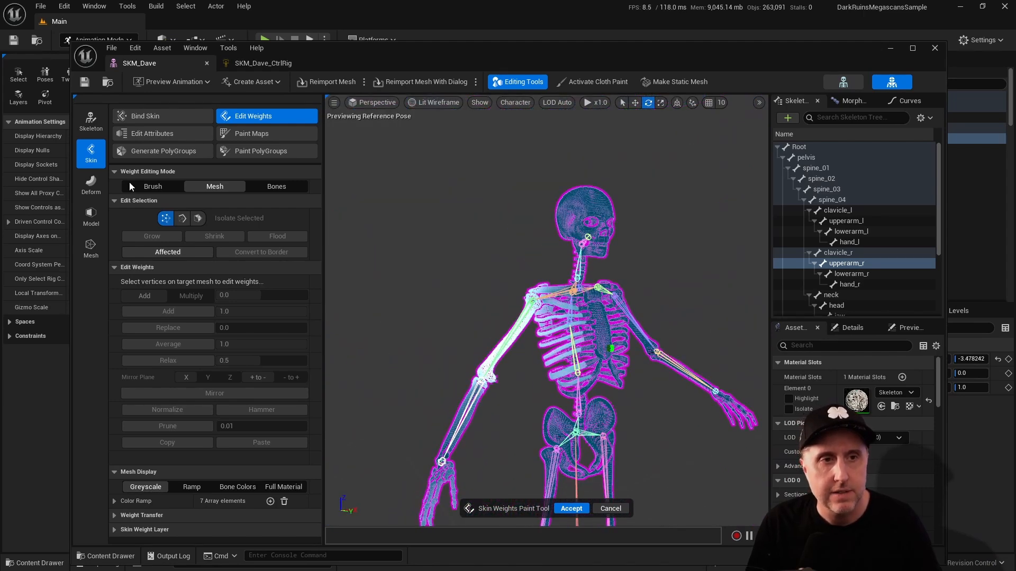
{"action": "left_click", "coordinate": [153, 187]}
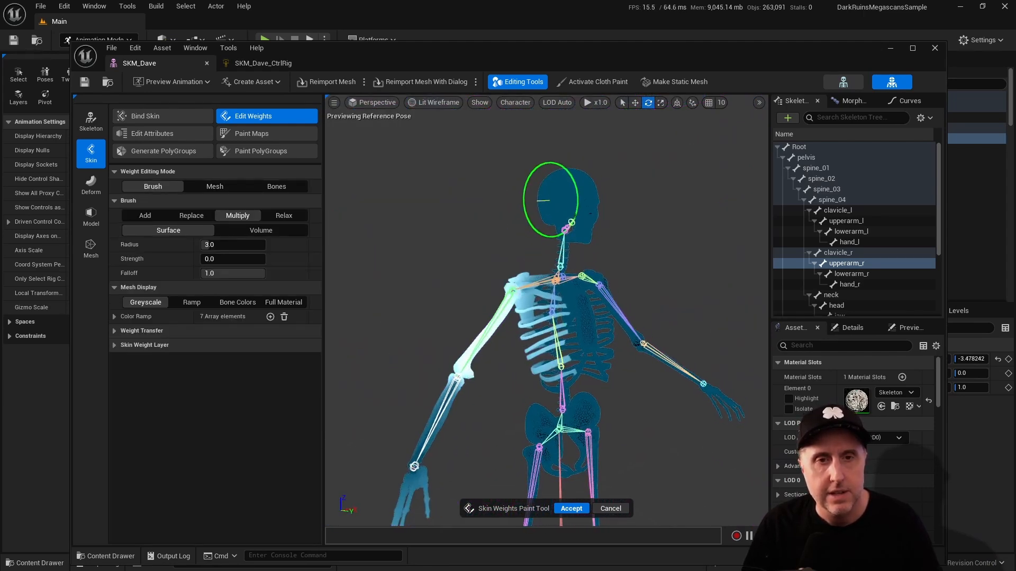
Examine the upperarm_r skin weights on the shoulder, rib cage and pelvis from several angles
{"action": "right_click_drag", "start_coordinate": [561, 169], "coordinate": [527, 144]}
{"action": "left_click_drag", "start_coordinate": [476, 307], "coordinate": [735, 309], "text": "alt"}
{"action": "right_click_drag", "start_coordinate": [546, 310], "coordinate": [576, 302]}
{"action": "left_click_drag", "start_coordinate": [541, 265], "coordinate": [591, 266], "text": "alt"}
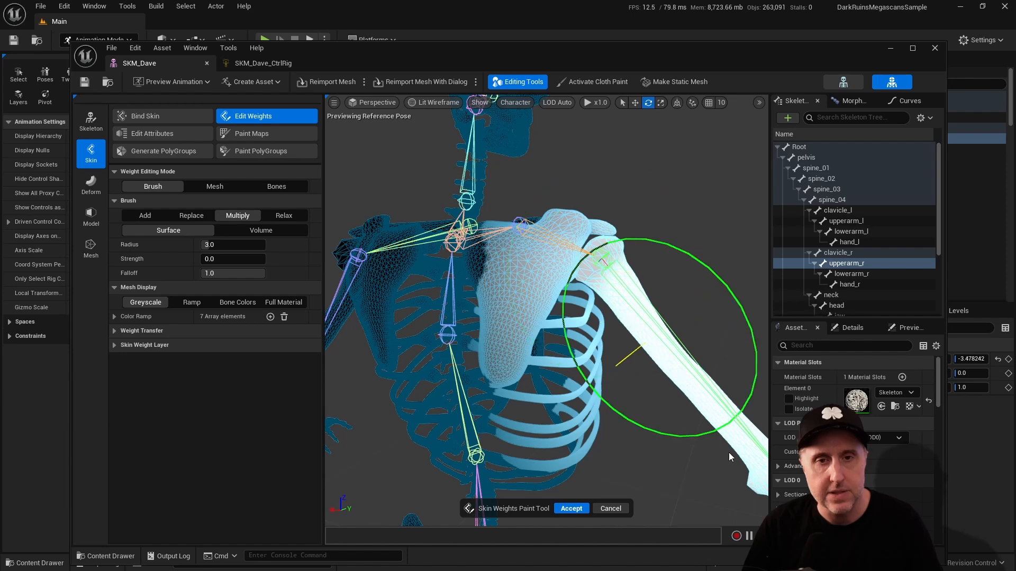
{"action": "mouse_move", "coordinate": [622, 275]}
{"action": "right_mouse_down", "text": "alt"}
{"action": "mouse_move", "coordinate": [576, 294]}
{"action": "mouse_move", "coordinate": [636, 258]}
{"action": "mouse_move", "coordinate": [603, 275]}
{"action": "mouse_move", "coordinate": [589, 223]}
{"action": "right_mouse_up", "text": "alt"}
{"action": "middle_click_drag", "start_coordinate": [590, 223], "coordinate": [621, 132], "text": "alt"}
{"action": "right_click_drag", "start_coordinate": [621, 133], "coordinate": [656, 154], "text": "alt"}
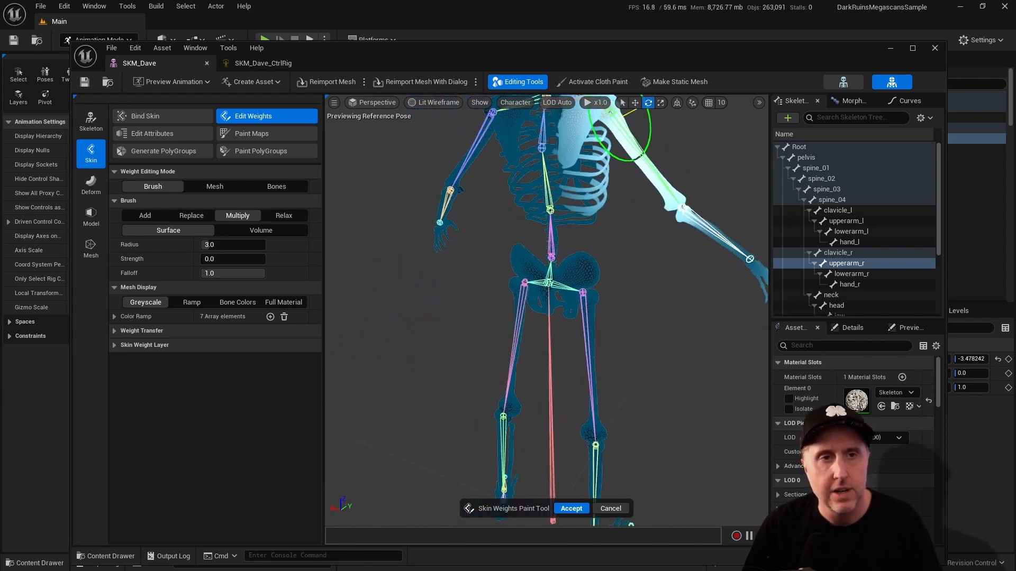
{"action": "middle_click_drag", "start_coordinate": [621, 133], "coordinate": [608, 222], "text": "alt"}
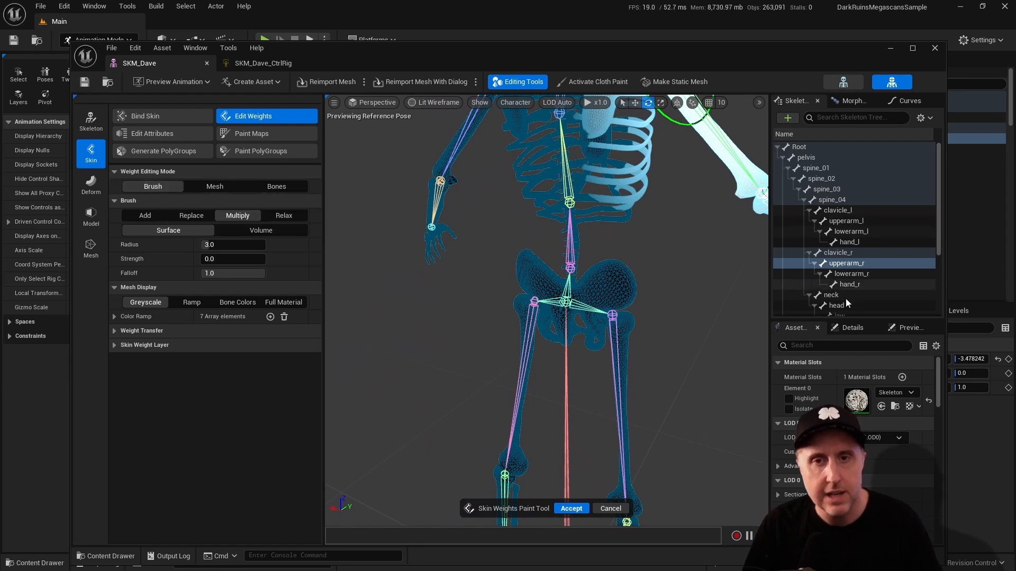
Select the clavicle_r bone, examine its weights across the rib cage and set the weight brush operation to Multiply
{"action": "left_click", "coordinate": [844, 252]}
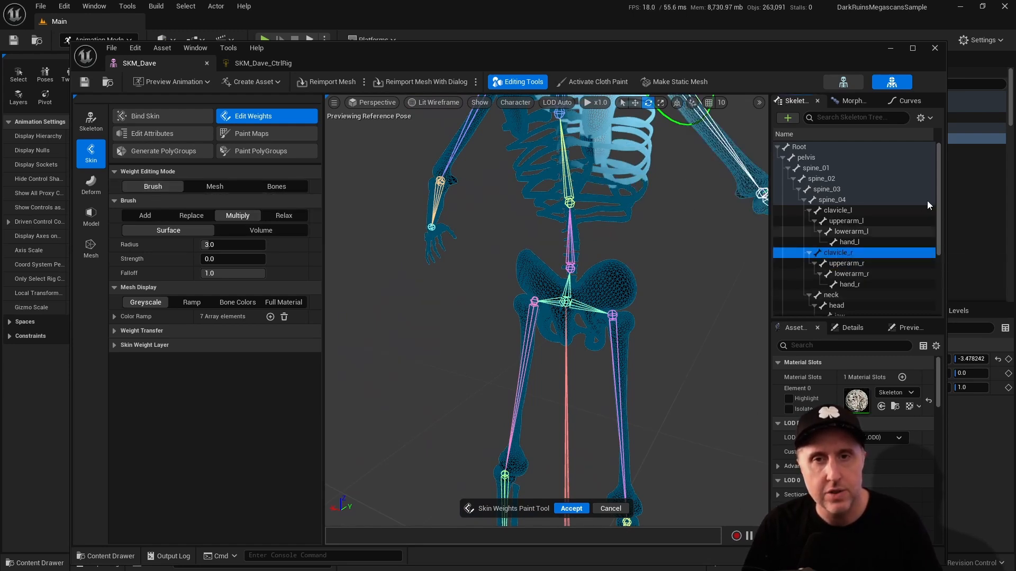
{"action": "key", "text": "f"}
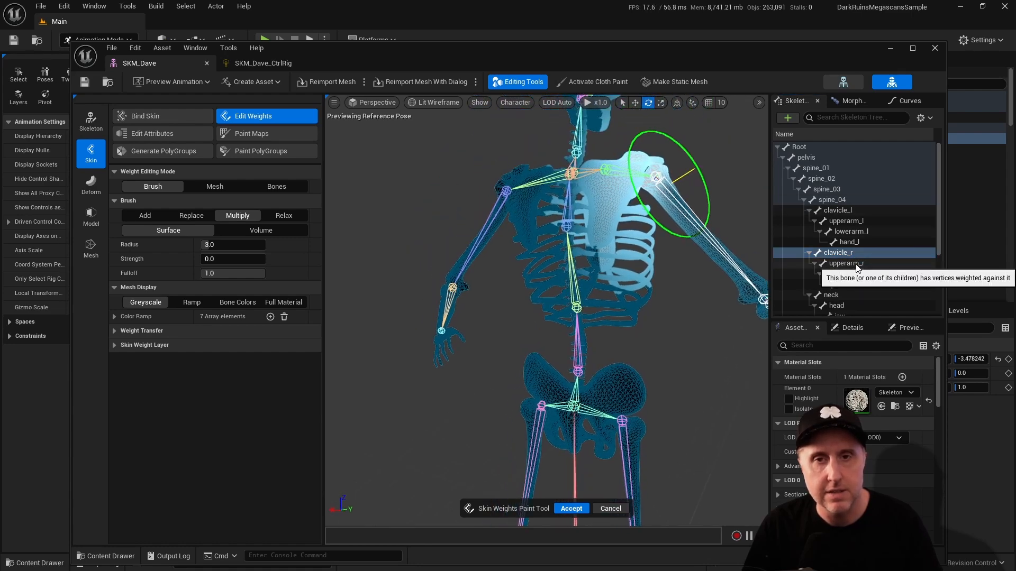
{"action": "left_click_drag", "start_coordinate": [941, 226], "coordinate": [940, 214]}
{"action": "key", "text": "f"}
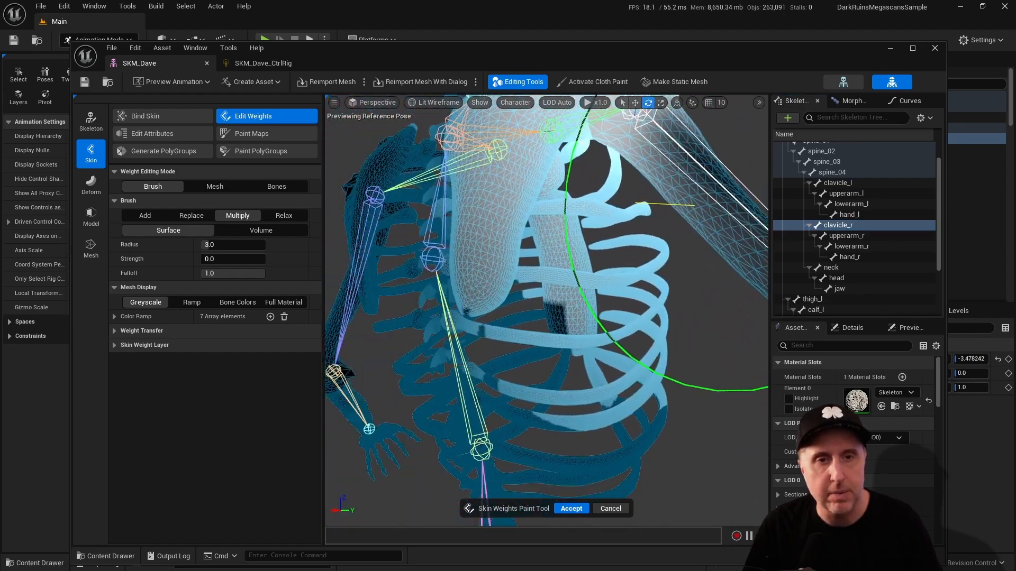
{"action": "left_click_drag", "start_coordinate": [635, 203], "coordinate": [746, 207], "text": "alt"}
{"action": "mouse_move", "coordinate": [574, 195]}
{"action": "left_mouse_down", "text": "alt"}
{"action": "mouse_move", "coordinate": [680, 127]}
{"action": "mouse_move", "coordinate": [704, 267]}
{"action": "mouse_move", "coordinate": [688, 248]}
{"action": "mouse_move", "coordinate": [696, 243]}
{"action": "left_mouse_up", "text": "alt"}
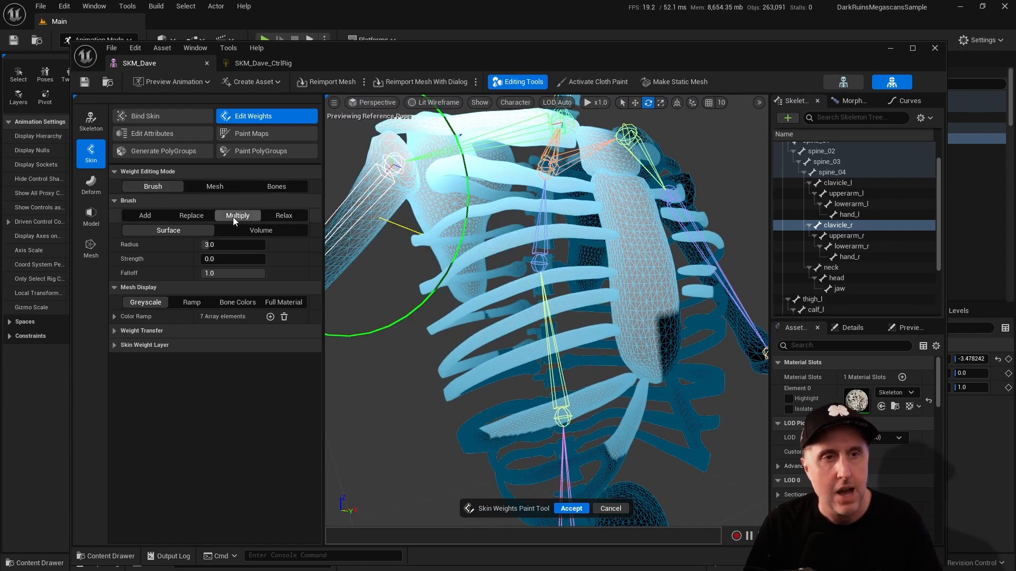
{"action": "left_click", "coordinate": [195, 217]}
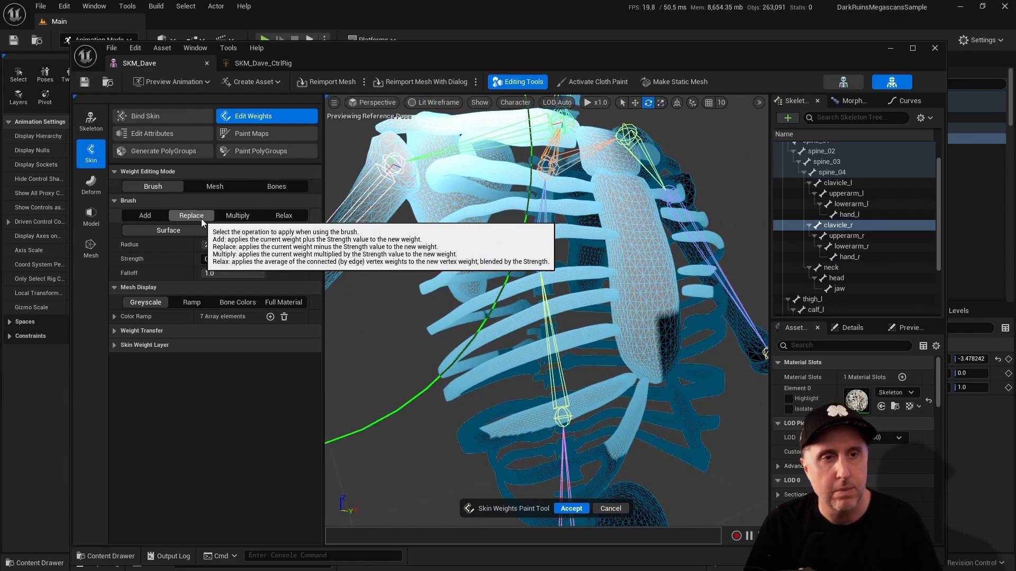
{"action": "left_click", "coordinate": [246, 214]}
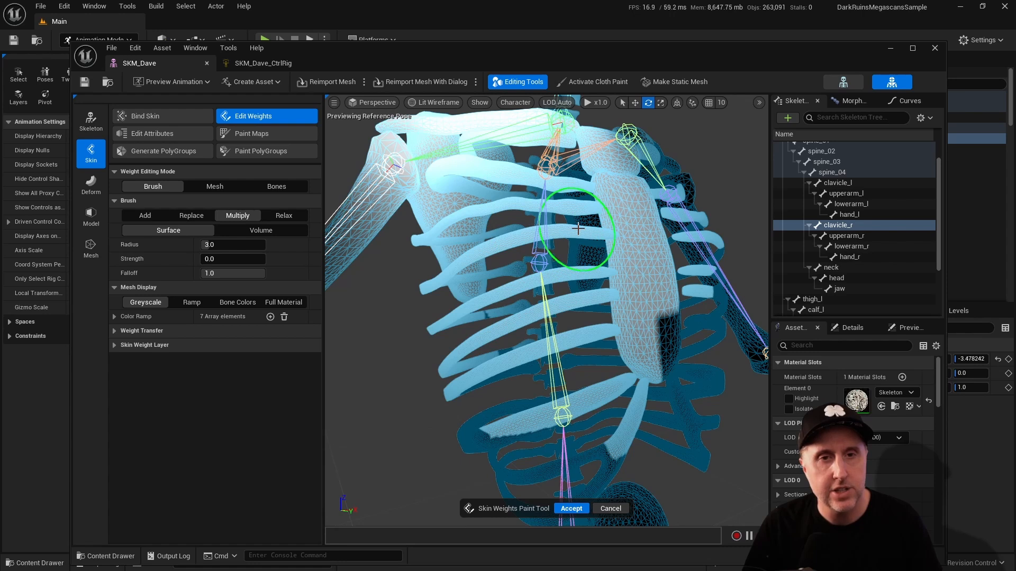
Paint away the clavicle_r weights on the sternum and front ribs with the Multiply brush at radius 3.0 and strength 0.0
{"action": "mouse_move", "coordinate": [578, 228]}
{"action": "left_mouse_down"}
{"action": "mouse_move", "coordinate": [424, 289]}
{"action": "mouse_move", "coordinate": [512, 240]}
{"action": "mouse_move", "coordinate": [589, 227]}
{"action": "mouse_move", "coordinate": [571, 241]}
{"action": "mouse_move", "coordinate": [630, 278]}
{"action": "mouse_move", "coordinate": [633, 317]}
{"action": "mouse_move", "coordinate": [598, 214]}
{"action": "mouse_move", "coordinate": [612, 156]}
{"action": "mouse_move", "coordinate": [665, 292]}
{"action": "mouse_move", "coordinate": [651, 229]}
{"action": "mouse_move", "coordinate": [658, 232]}
{"action": "mouse_move", "coordinate": [585, 318]}
{"action": "mouse_move", "coordinate": [466, 382]}
{"action": "mouse_move", "coordinate": [548, 309]}
{"action": "mouse_move", "coordinate": [476, 339]}
{"action": "mouse_move", "coordinate": [493, 306]}
{"action": "mouse_move", "coordinate": [545, 267]}
{"action": "mouse_move", "coordinate": [449, 305]}
{"action": "mouse_move", "coordinate": [449, 367]}
{"action": "mouse_move", "coordinate": [440, 353]}
{"action": "mouse_move", "coordinate": [480, 377]}
{"action": "left_mouse_up"}
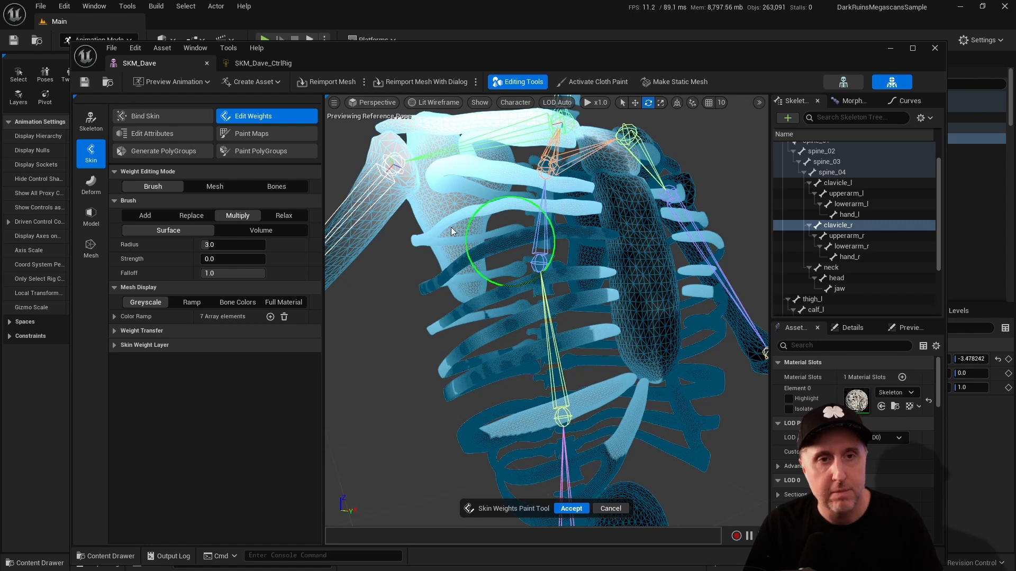
Set the weight editing mode to Mesh, select vertices along the right-side ribs and flood the selection to the complete connected bones
{"action": "left_click", "coordinate": [218, 188]}
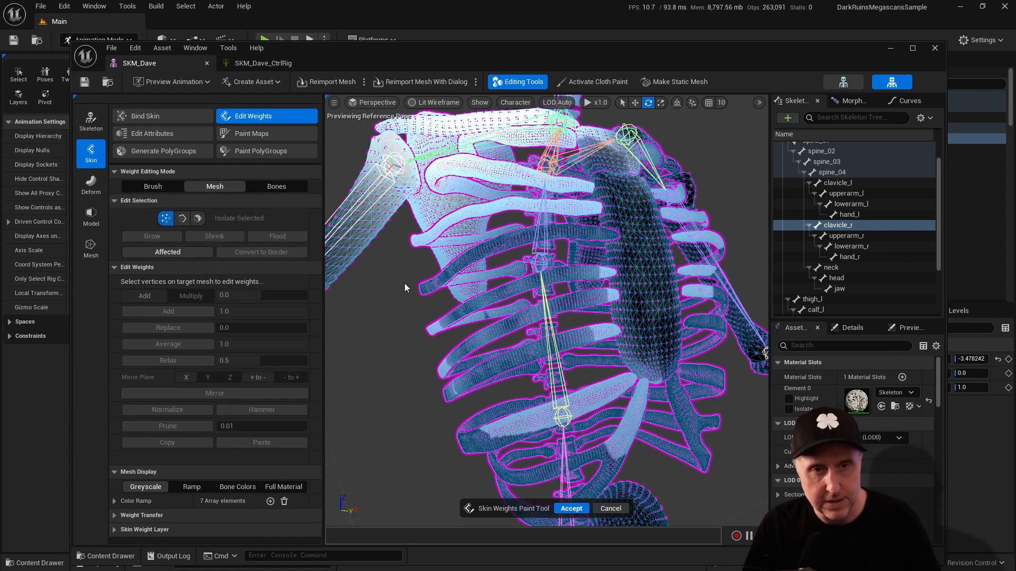
{"action": "left_click_drag", "start_coordinate": [490, 395], "coordinate": [474, 355]}
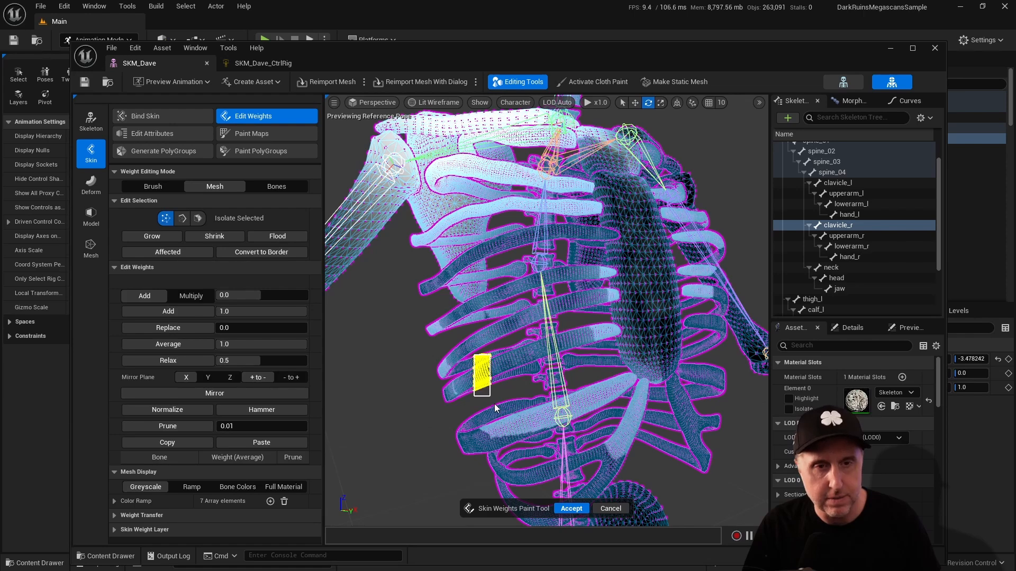
{"action": "left_click_drag", "start_coordinate": [503, 424], "coordinate": [446, 317]}
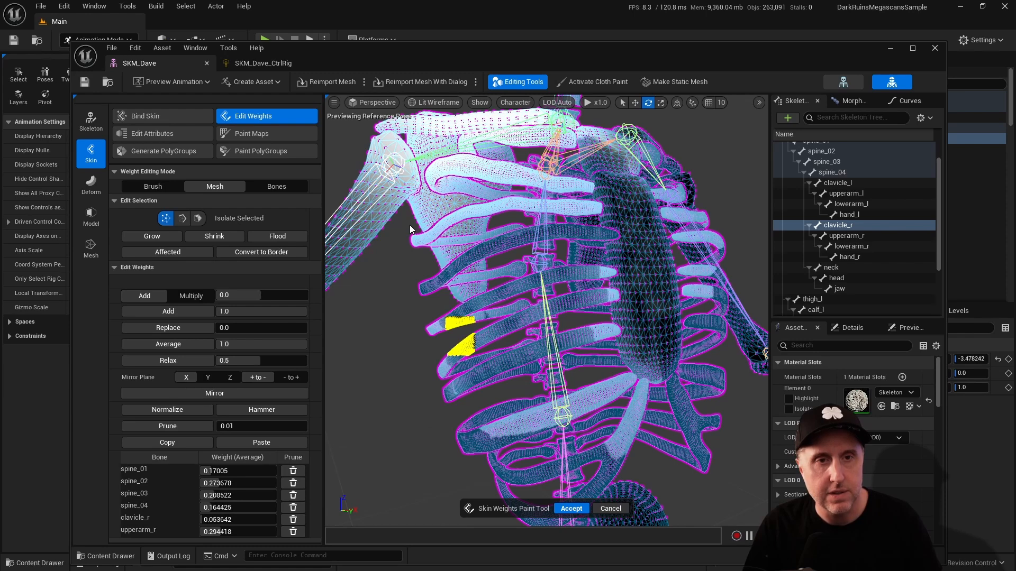
{"action": "left_click", "coordinate": [434, 237]}
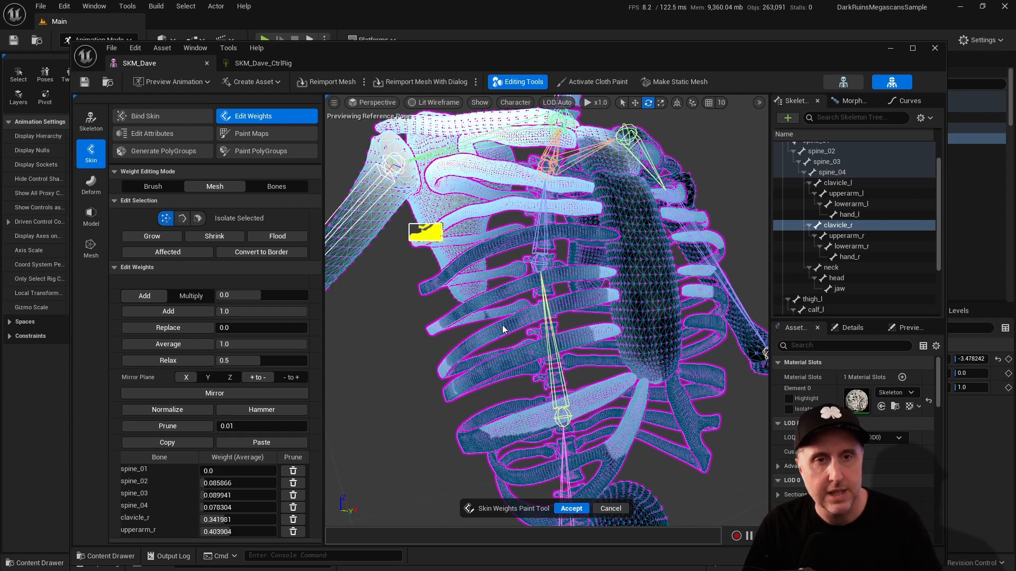
{"action": "left_click_drag", "start_coordinate": [503, 329], "coordinate": [498, 418]}
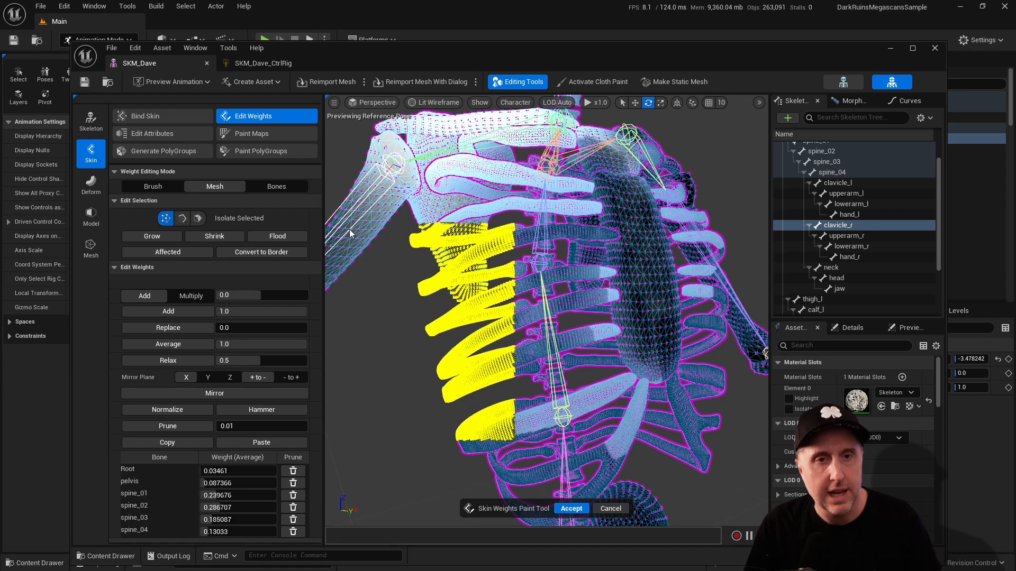
{"action": "left_click", "coordinate": [276, 236]}
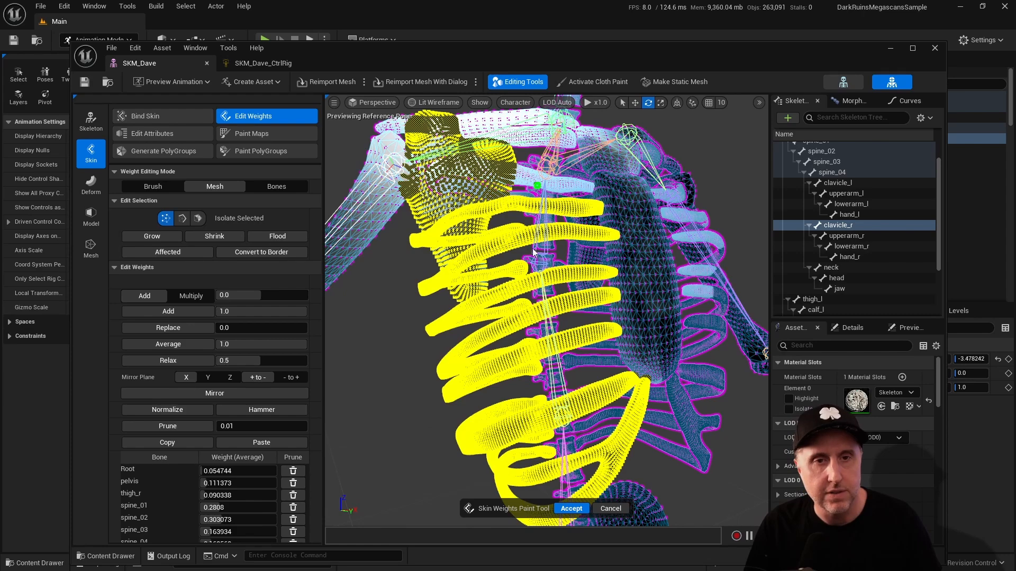
Replace the clavicle_r weight of the selected rib and shoulder blade vertices with 0.0 and clear the selection
{"action": "left_click_drag", "start_coordinate": [533, 253], "coordinate": [598, 169], "text": "alt"}
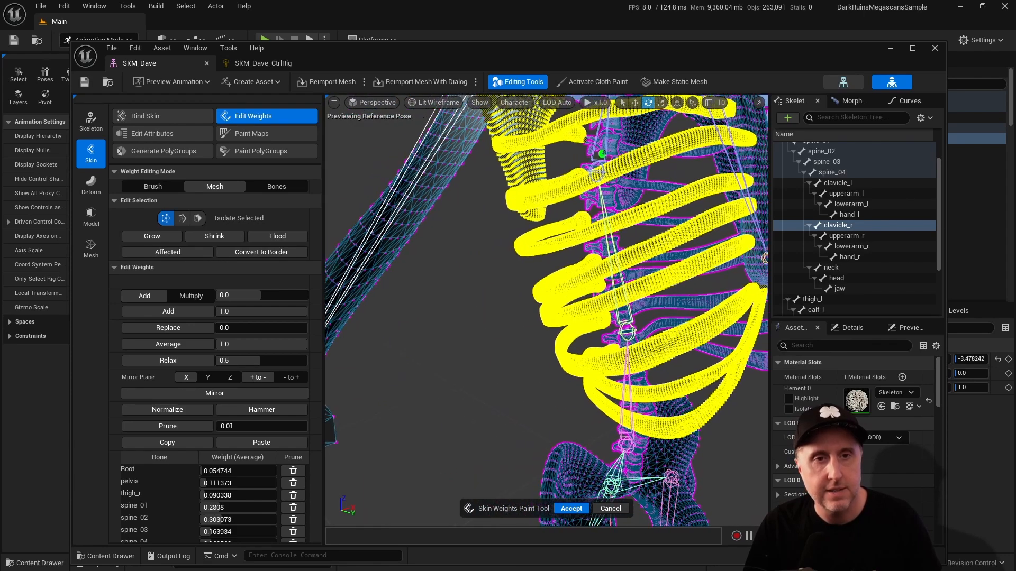
{"action": "right_click_drag", "start_coordinate": [598, 170], "coordinate": [532, 238], "text": "alt"}
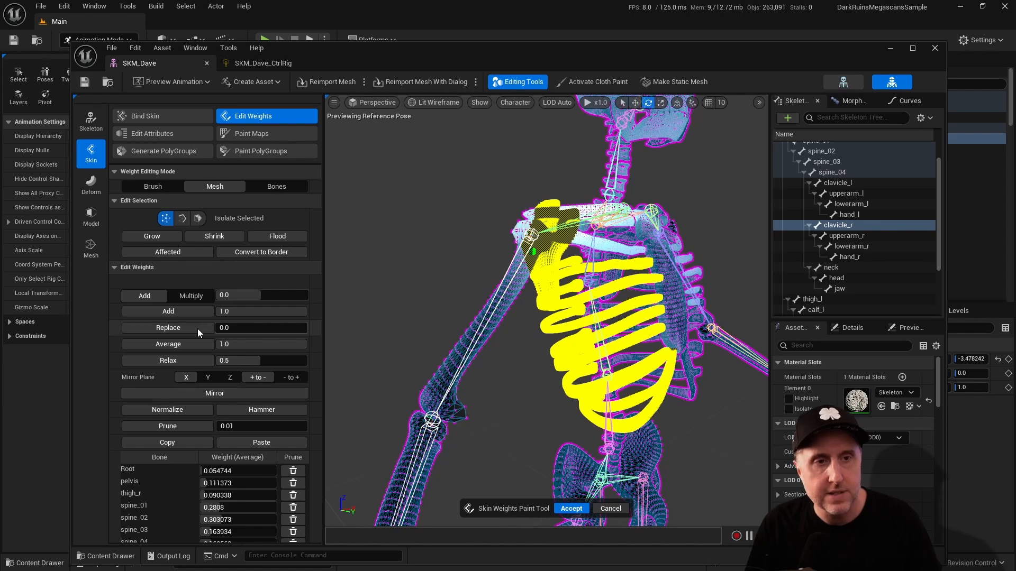
{"action": "left_click", "coordinate": [183, 329]}
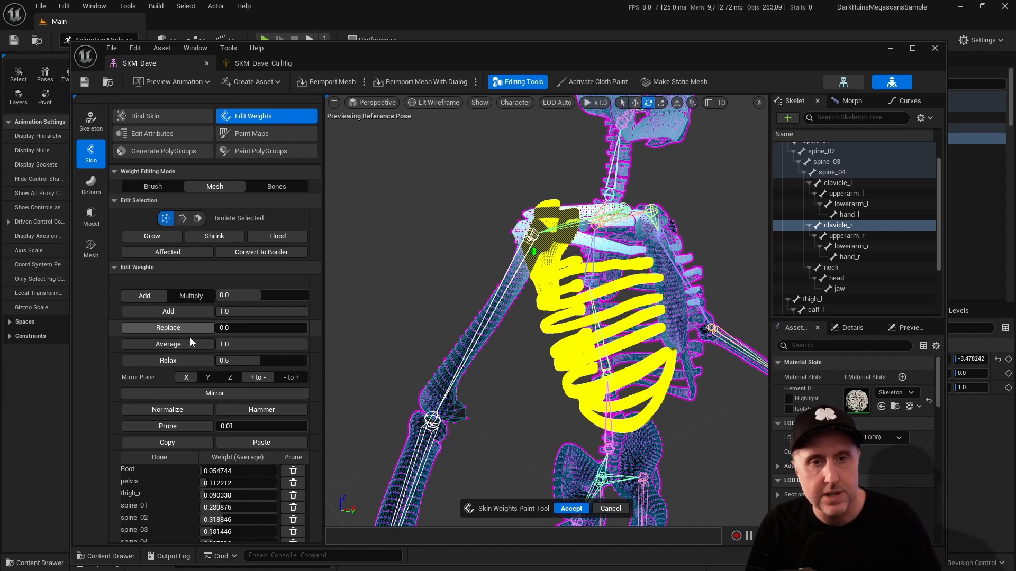
{"action": "left_click", "coordinate": [714, 206]}
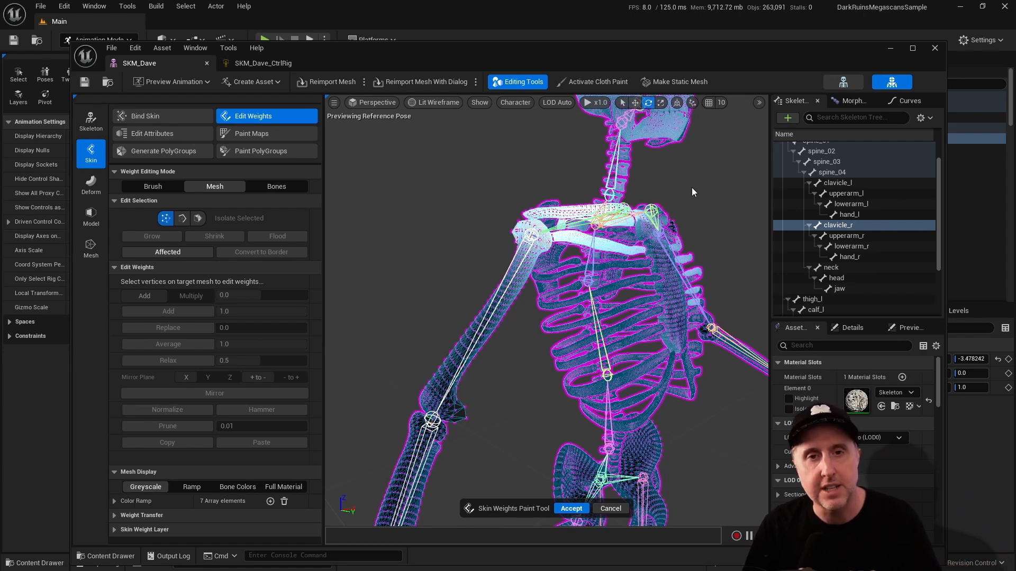
{"action": "middle_click_drag", "start_coordinate": [662, 167], "coordinate": [654, 190]}
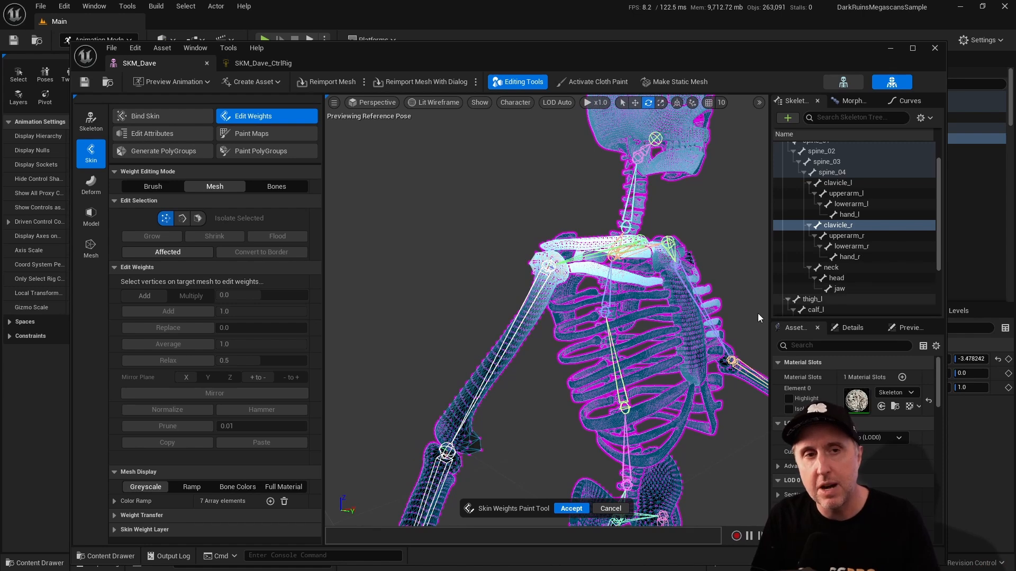